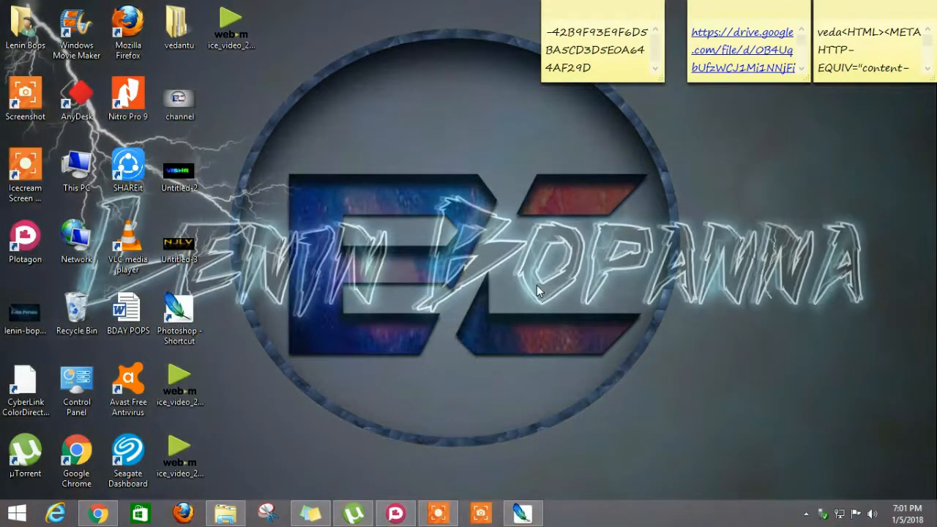
- Switch the desktop to the next background twice, ending on the wallpaper with reflective gold lettering
{"action": "right_click", "coordinate": [537, 287]}
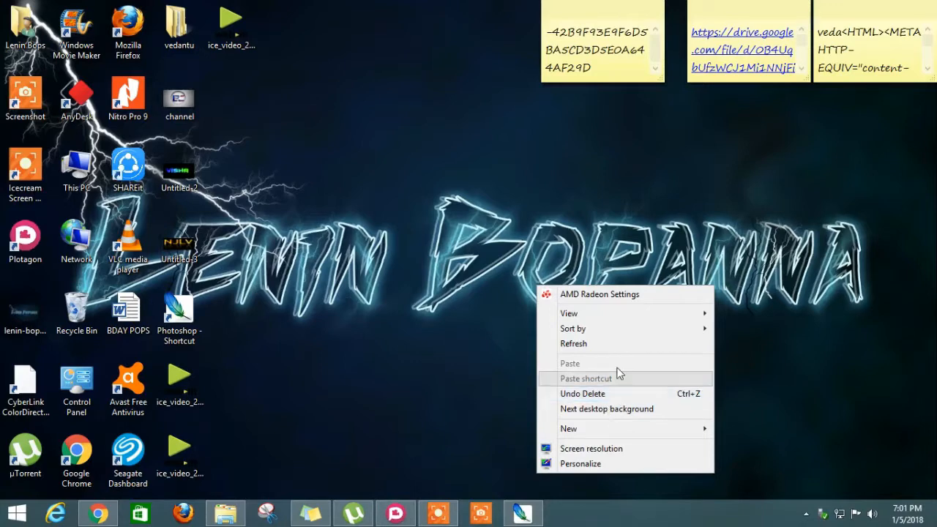
{"action": "left_click", "coordinate": [607, 409]}
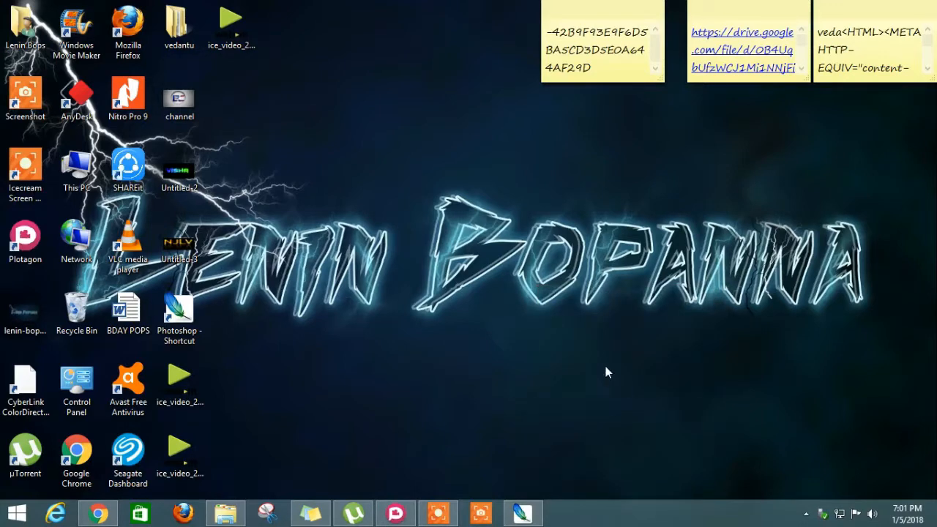
{"action": "right_click", "coordinate": [604, 365]}
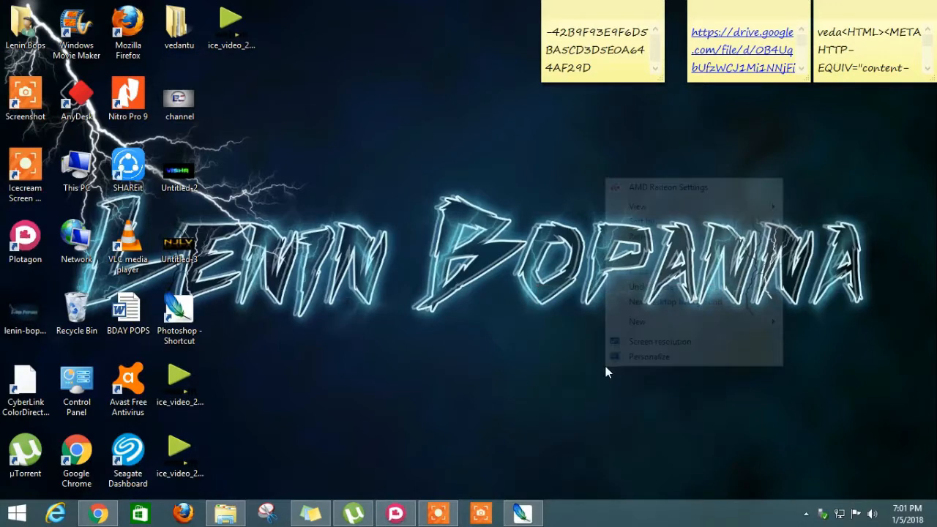
{"action": "left_click", "coordinate": [658, 307]}
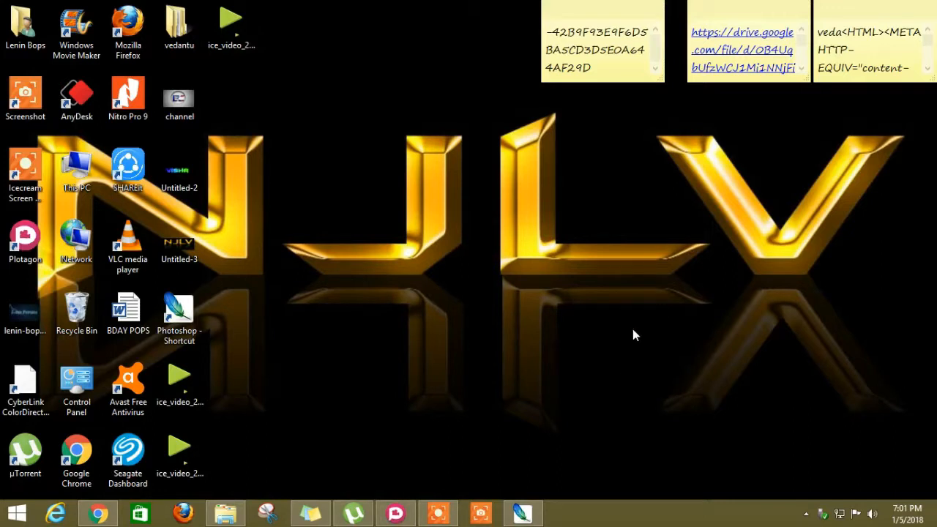
- Switch to Photoshop, create a 1000 × 600 pixel, 72 pixels/inch RGB document with white background, and maximize its window
{"action": "left_click", "coordinate": [520, 514]}
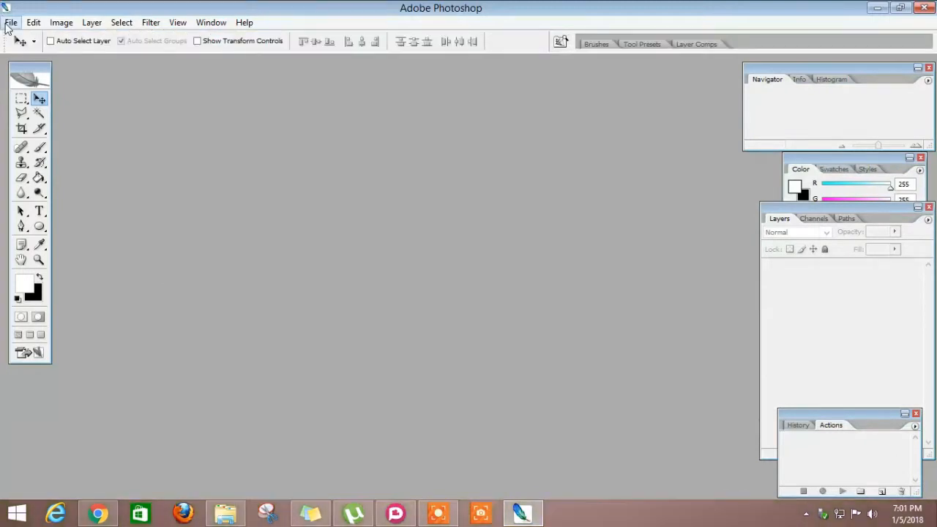
{"action": "left_click", "coordinate": [9, 22]}
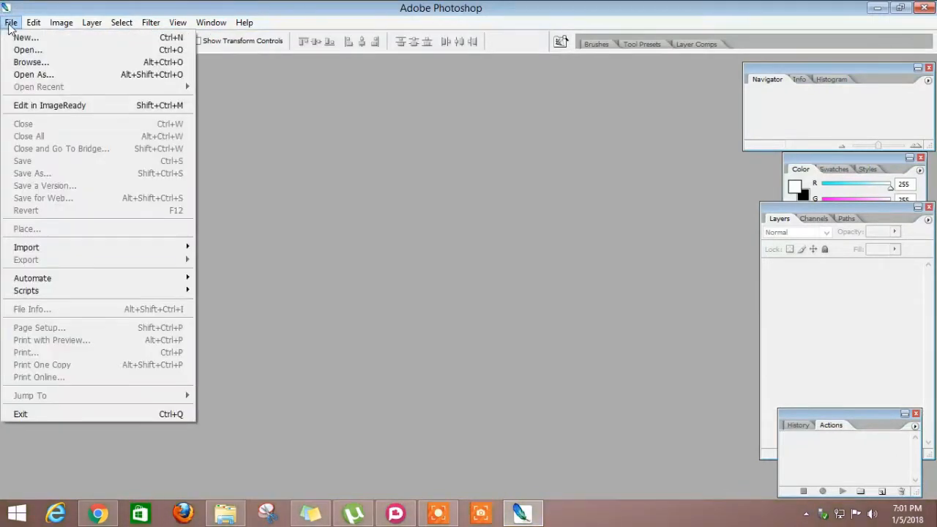
{"action": "left_click", "coordinate": [86, 38]}
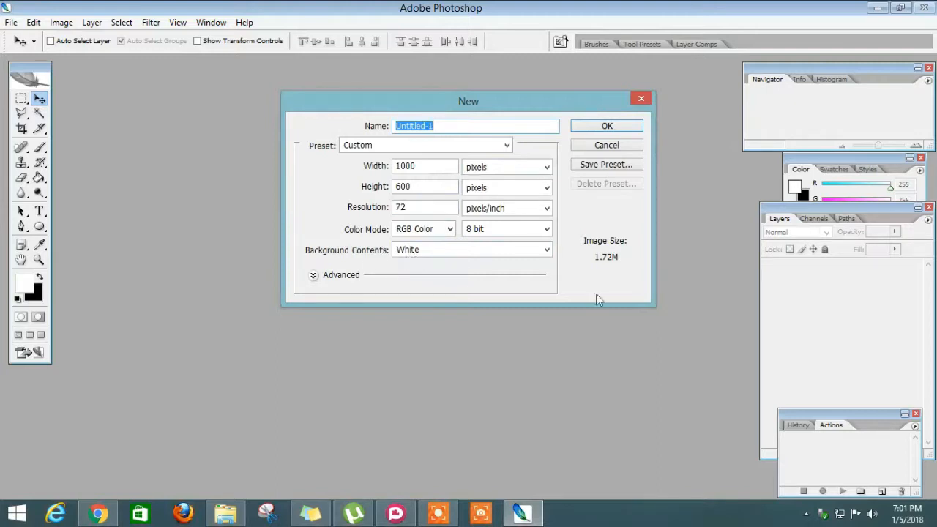
{"action": "left_click", "coordinate": [606, 126]}
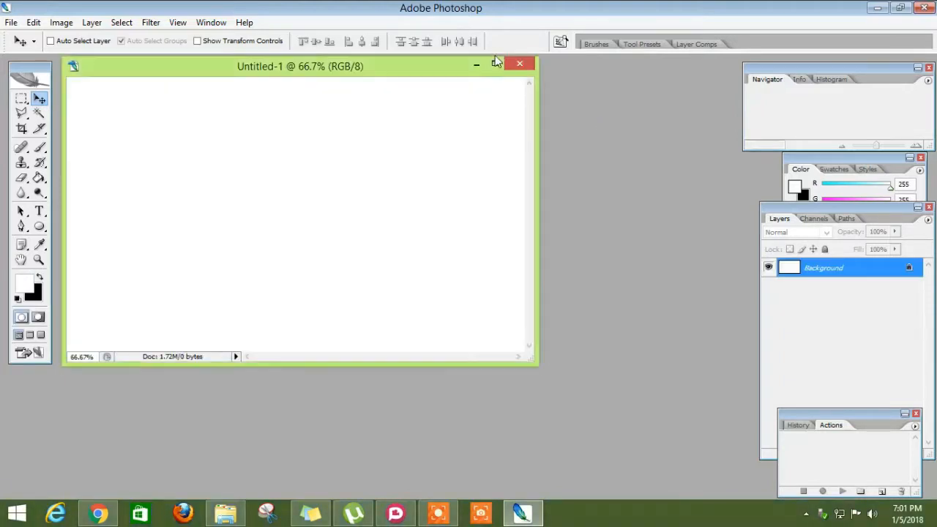
{"action": "left_click", "coordinate": [494, 64]}
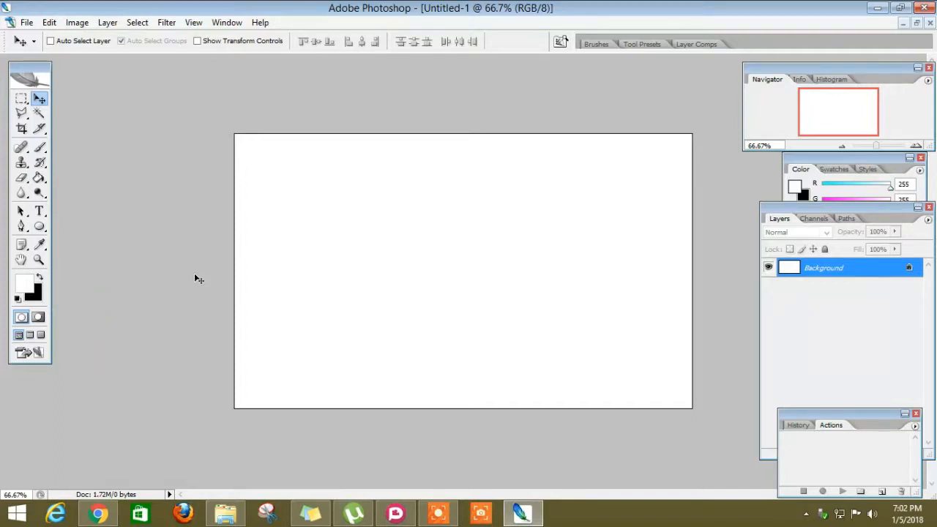
- Fill the white canvas with black using the Paint Bucket tool
{"action": "key", "text": "x"}
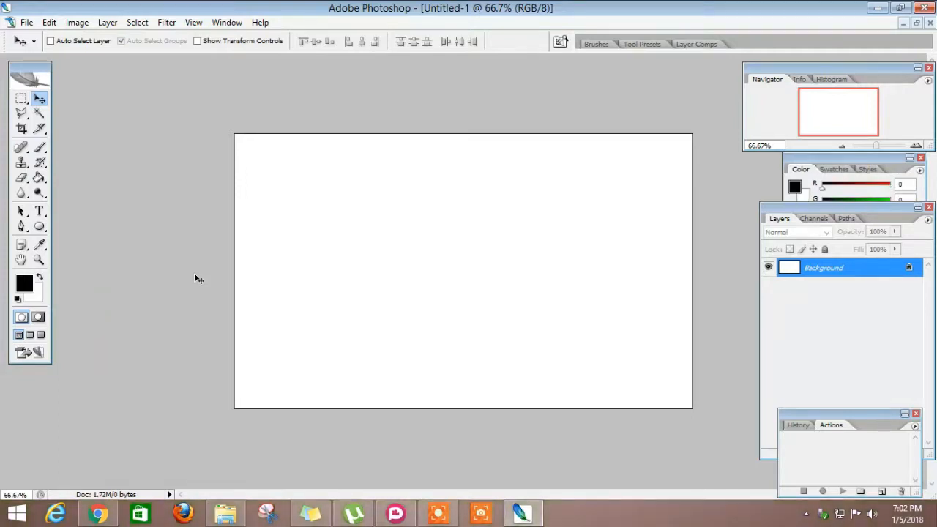
{"action": "left_click", "coordinate": [40, 181]}
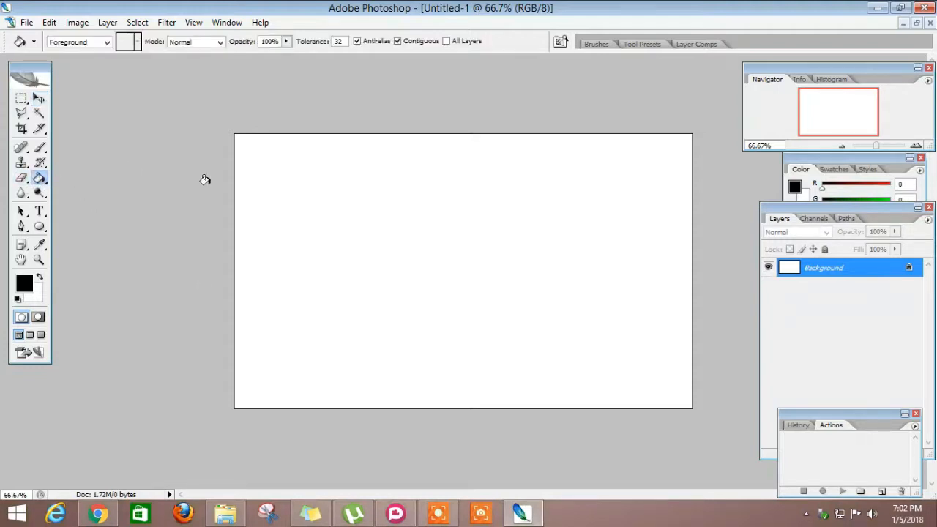
{"action": "left_click", "coordinate": [344, 220]}
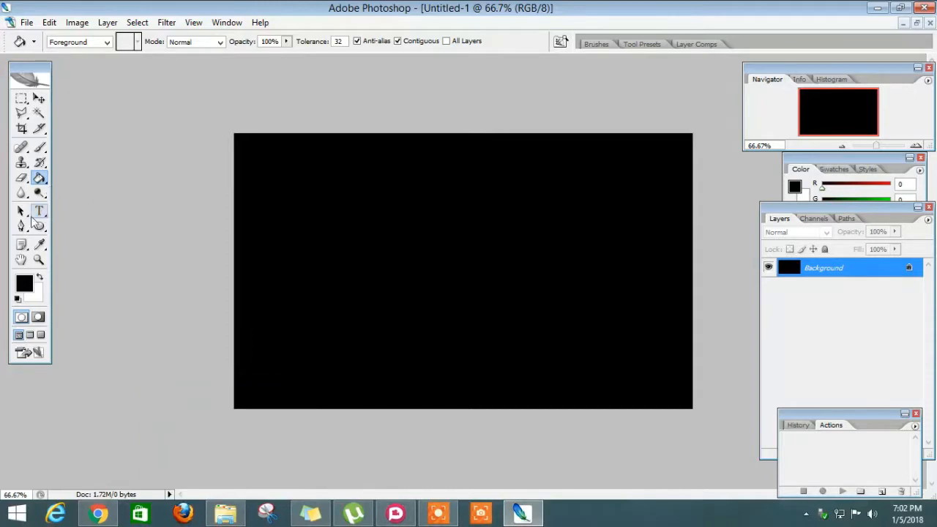
- Start a text line on the canvas in the BatmanForeverAlternate font at 225 pt and set its color to orange-yellow feb401
{"action": "left_click", "coordinate": [40, 212]}
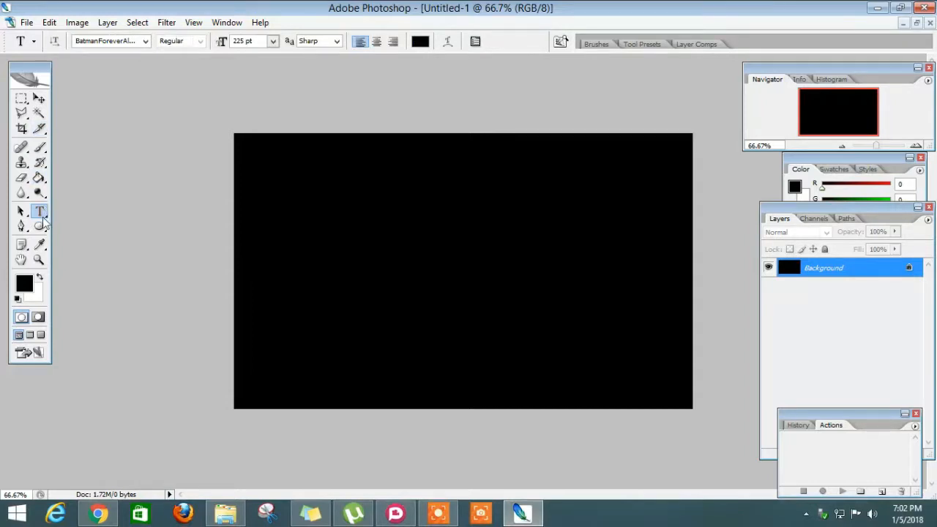
{"action": "left_click", "coordinate": [146, 44]}
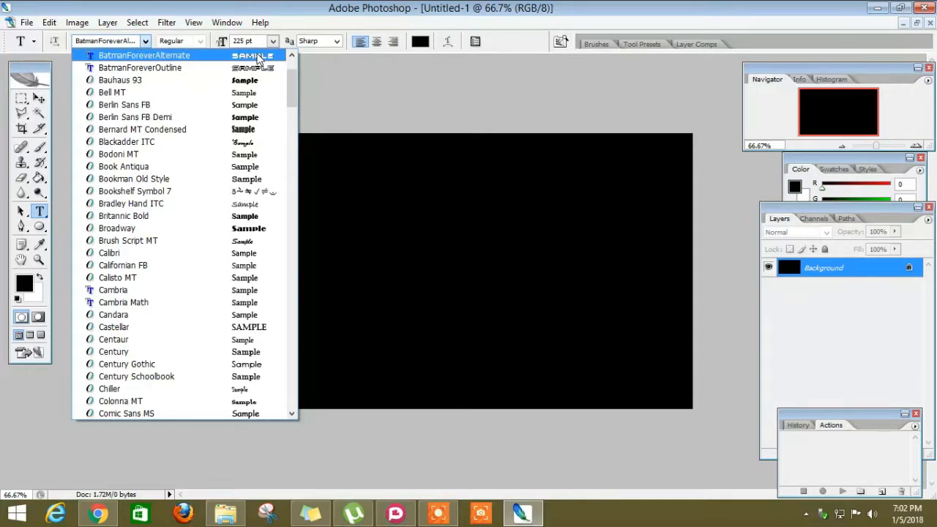
{"action": "left_click", "coordinate": [258, 57]}
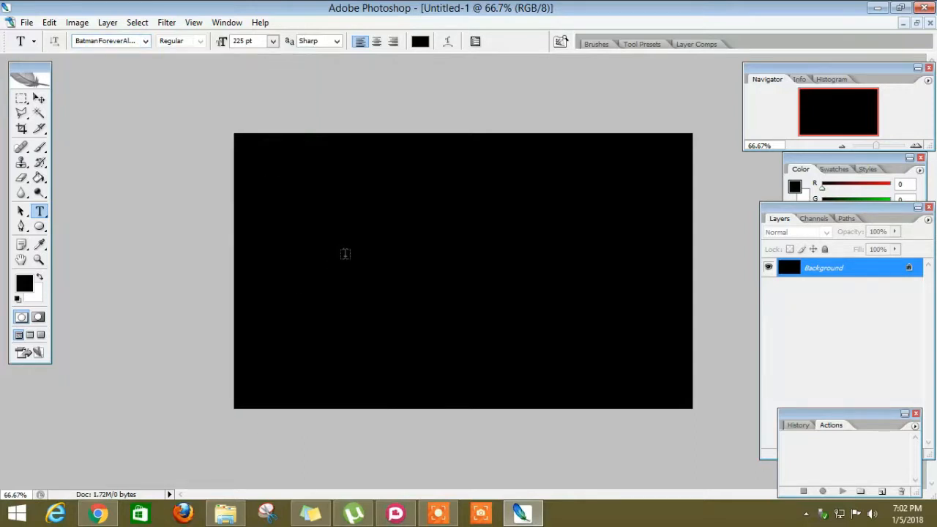
{"action": "left_click", "coordinate": [345, 254]}
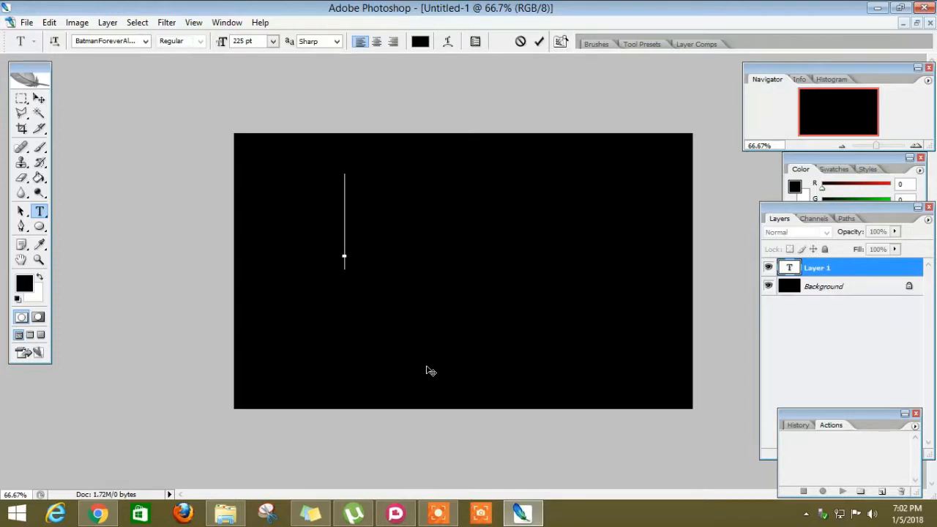
{"action": "left_click", "coordinate": [421, 42]}
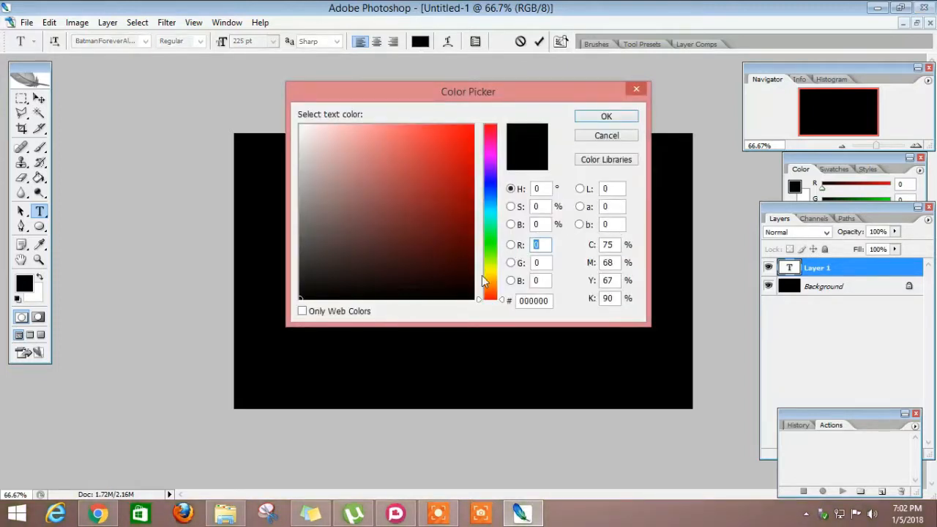
{"action": "left_click", "coordinate": [490, 280]}
{"action": "mouse_move", "coordinate": [437, 171]}
{"action": "left_mouse_down"}
{"action": "mouse_move", "coordinate": [433, 158]}
{"action": "mouse_move", "coordinate": [472, 125]}
{"action": "left_mouse_up"}
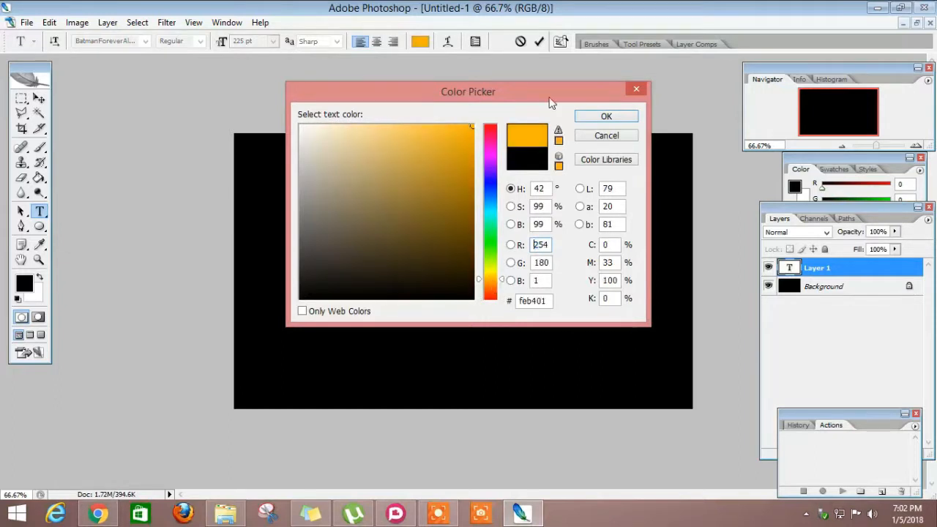
{"action": "left_click", "coordinate": [606, 119]}
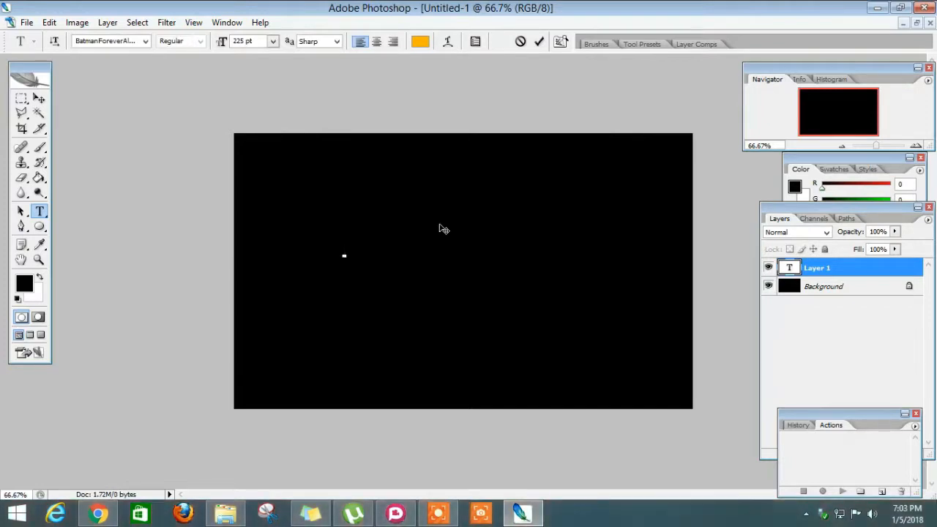
- Enter the first name as the text, move it so it fits centered in the upper half of the canvas, and commit it
{"action": "type", "text": "LENIN"}
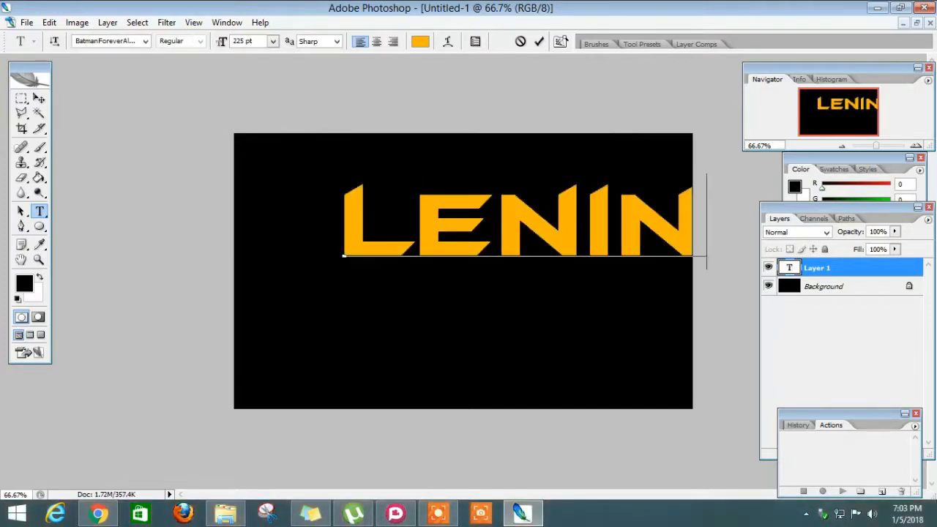
{"action": "left_click_drag", "start_coordinate": [401, 301], "coordinate": [348, 314]}
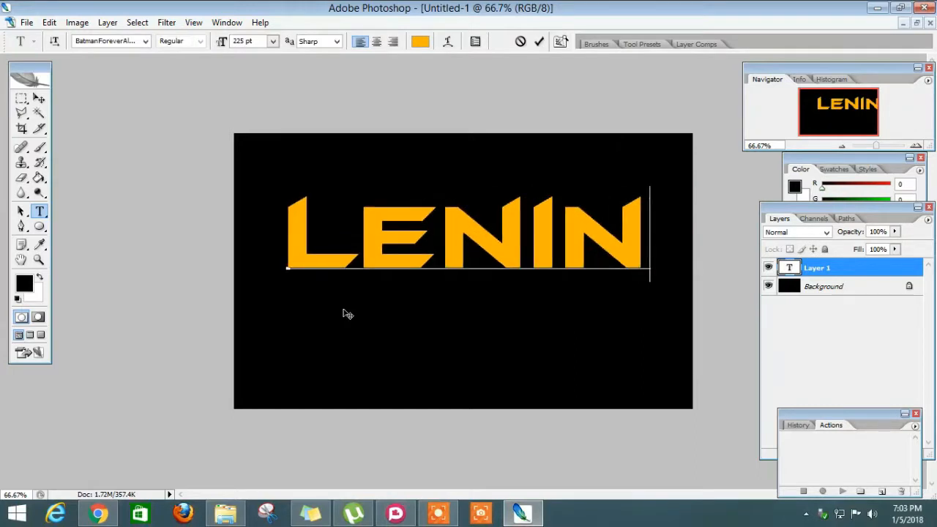
{"action": "left_click", "coordinate": [539, 42]}
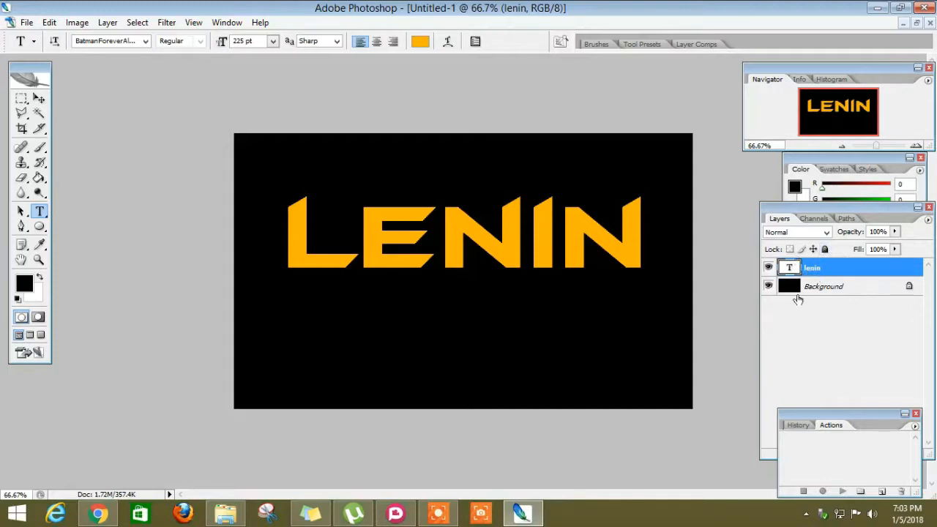
- Enable the Bevel and Emboss layer style on the text layer, keeping part of the text visible beside the dialog
{"action": "right_click", "coordinate": [828, 268]}
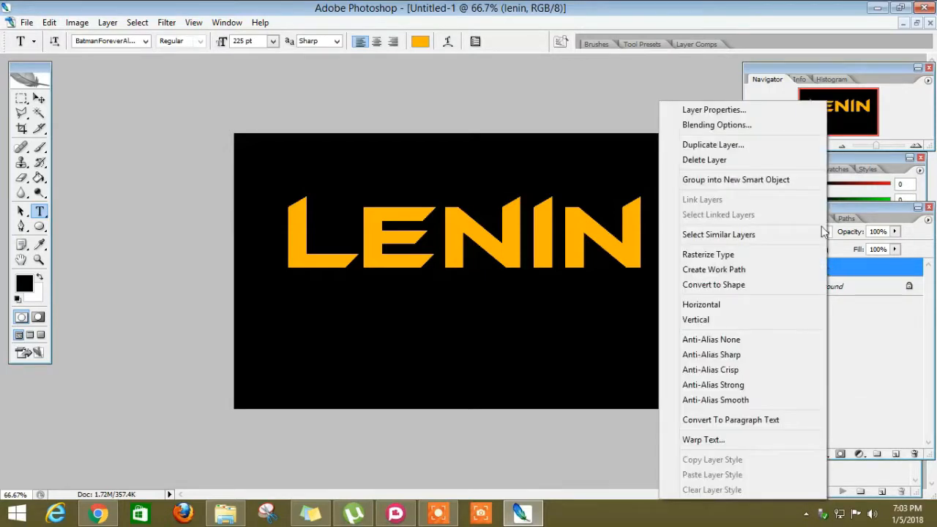
{"action": "left_click", "coordinate": [739, 126]}
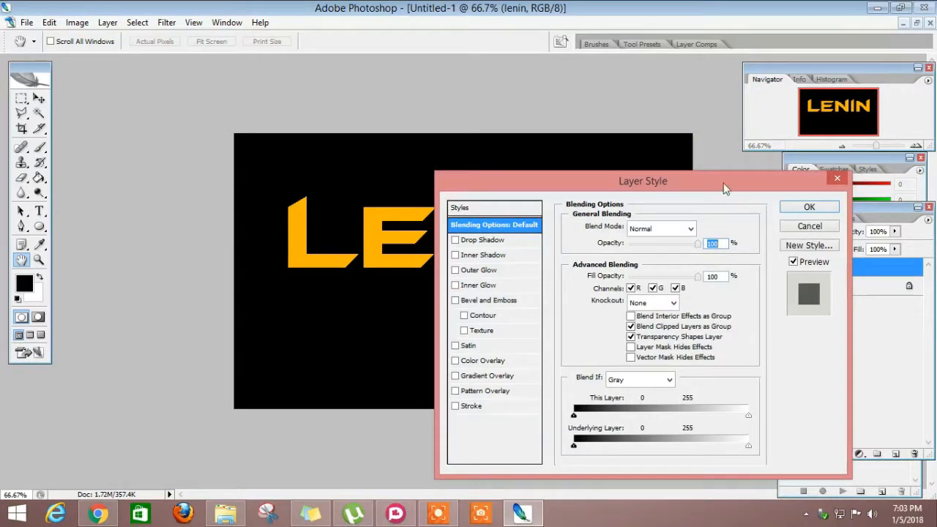
{"action": "left_click_drag", "start_coordinate": [721, 175], "coordinate": [719, 157]}
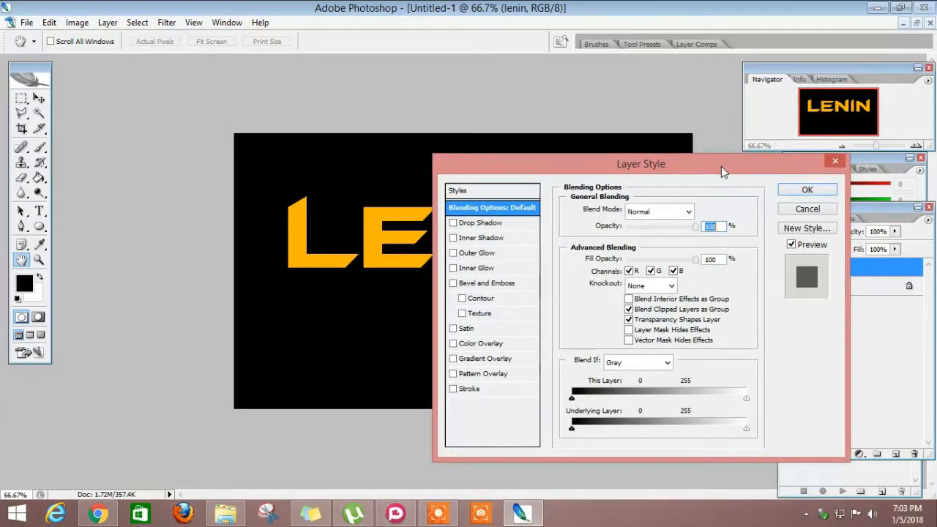
{"action": "left_click", "coordinate": [502, 284]}
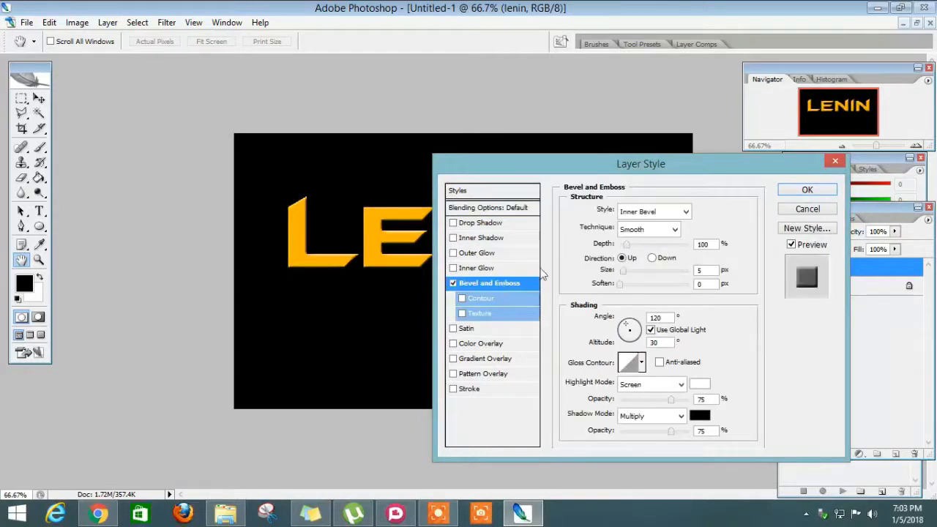
{"action": "left_click_drag", "start_coordinate": [743, 164], "coordinate": [816, 143]}
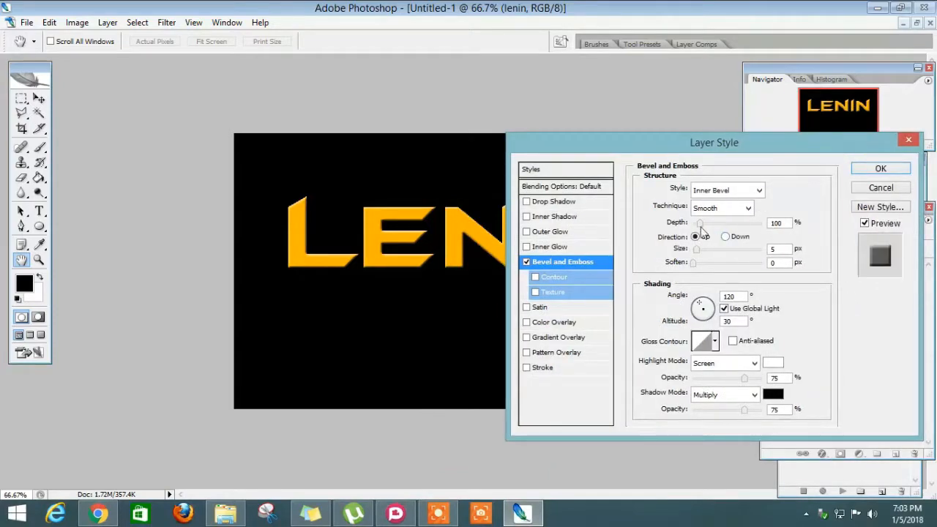
- Set the Bevel and Emboss depth to 225% and apply the layer style
{"action": "left_click", "coordinate": [784, 223]}
{"action": "key", "text": "BackSpace"}
{"action": "key", "text": "BackSpace"}
{"action": "key", "text": "BackSpace"}
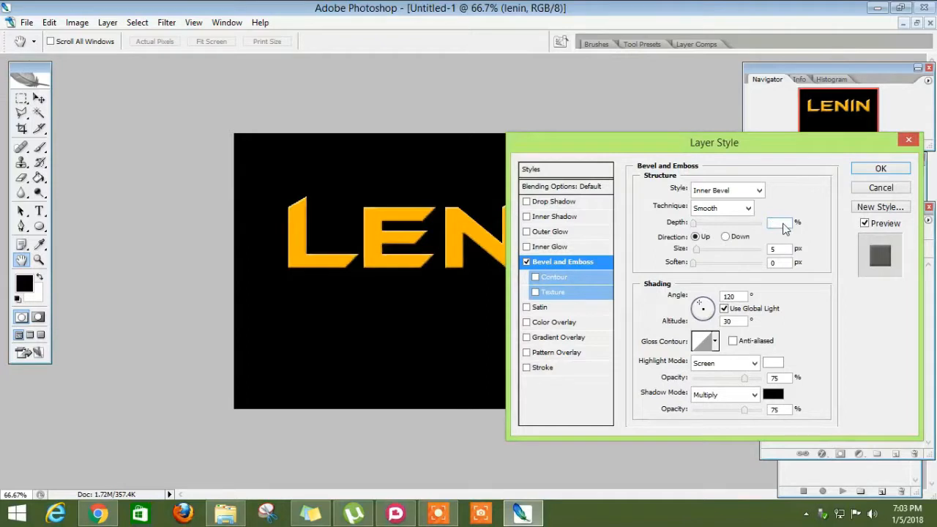
{"action": "type", "text": "225"}
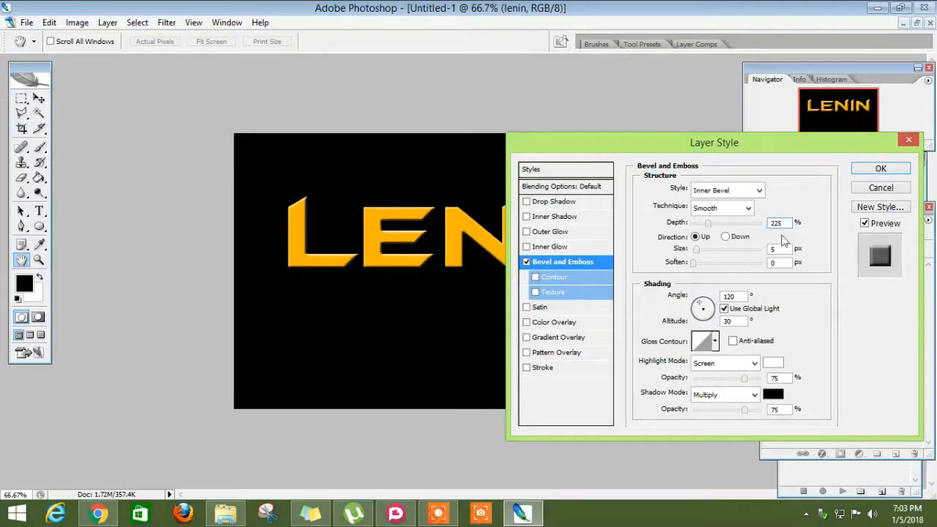
{"action": "key", "text": "Return"}
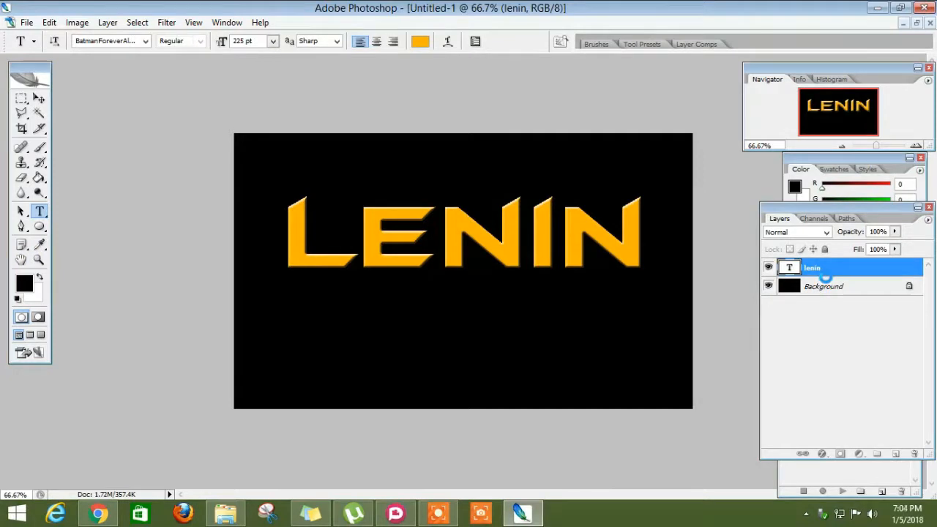
- Reopen the text layer's Bevel and Emboss settings and set the depth to 1000% and the size to 13 px
{"action": "right_click", "coordinate": [818, 265]}
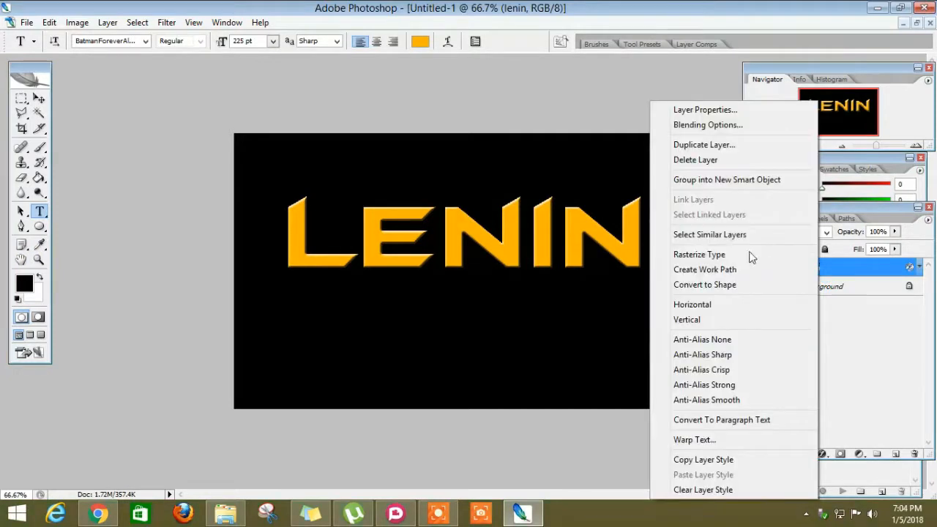
{"action": "left_click", "coordinate": [718, 126]}
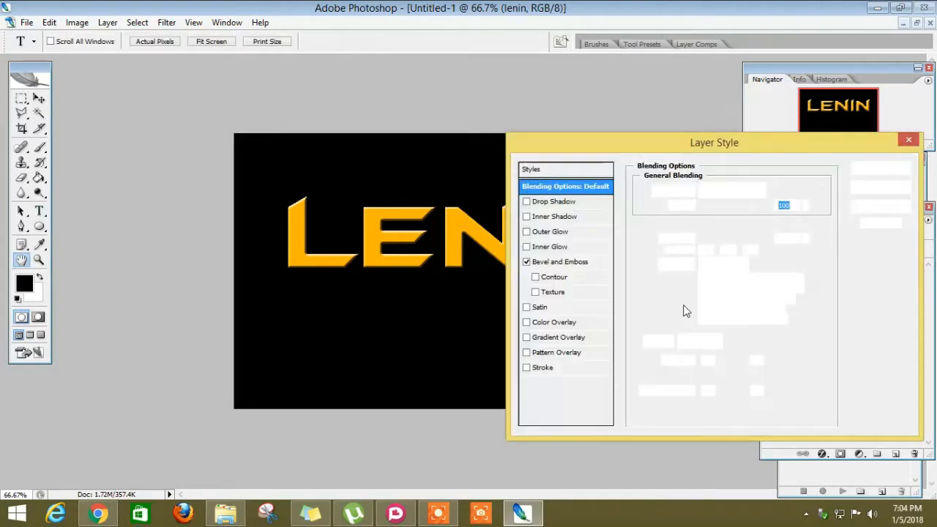
{"action": "left_click", "coordinate": [570, 265]}
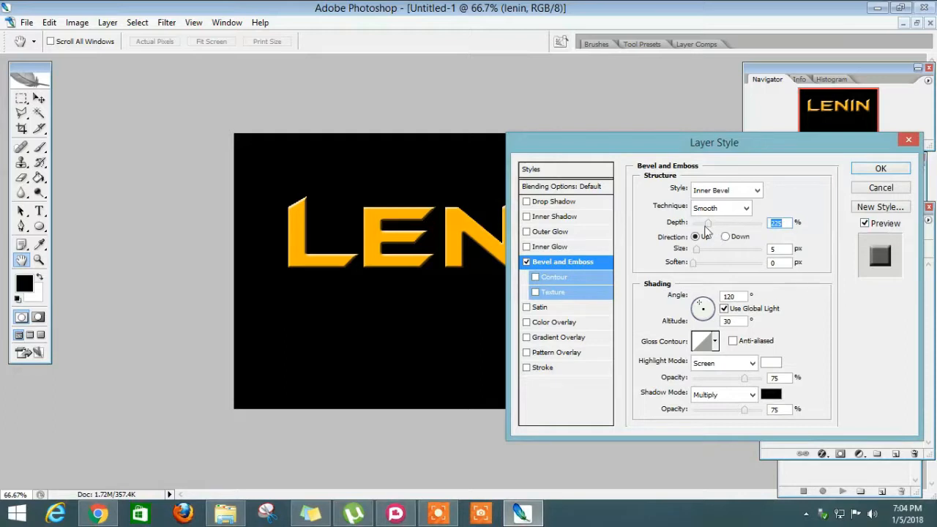
{"action": "left_click_drag", "start_coordinate": [707, 222], "coordinate": [768, 222]}
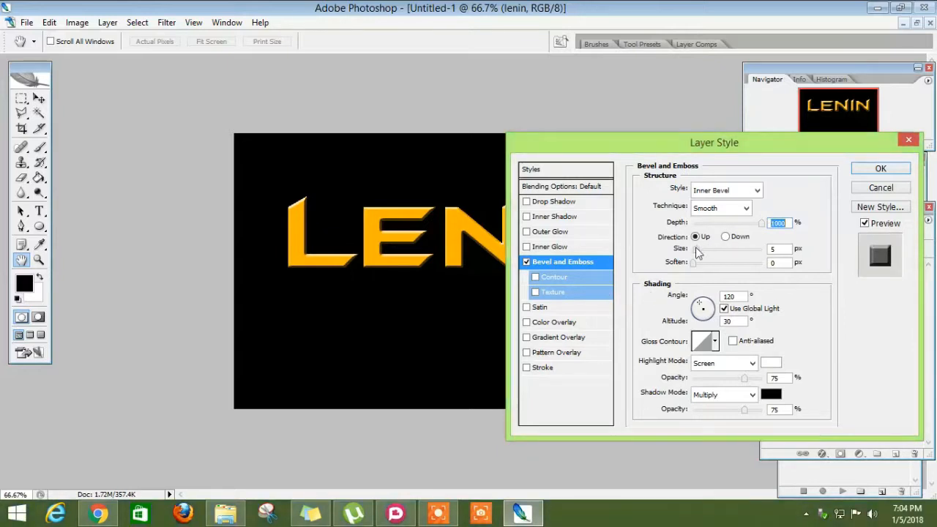
{"action": "left_click_drag", "start_coordinate": [696, 250], "coordinate": [702, 253]}
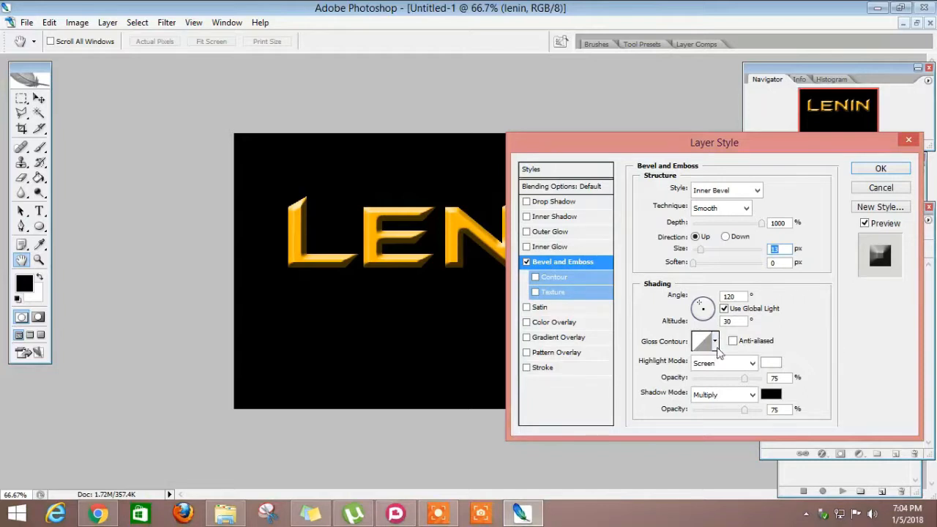
- Set the Bevel and Emboss gloss contour to Ring and apply the layer style
{"action": "left_click", "coordinate": [715, 342]}
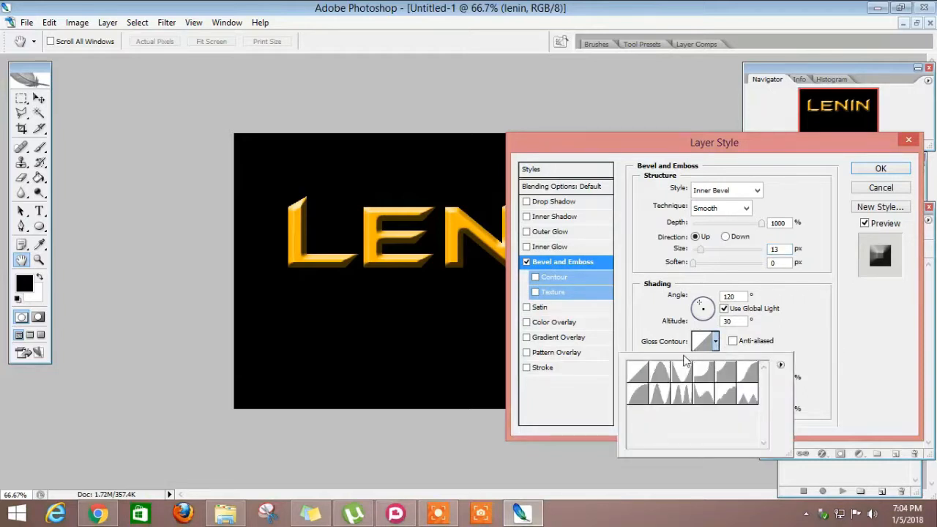
{"action": "left_click", "coordinate": [659, 397]}
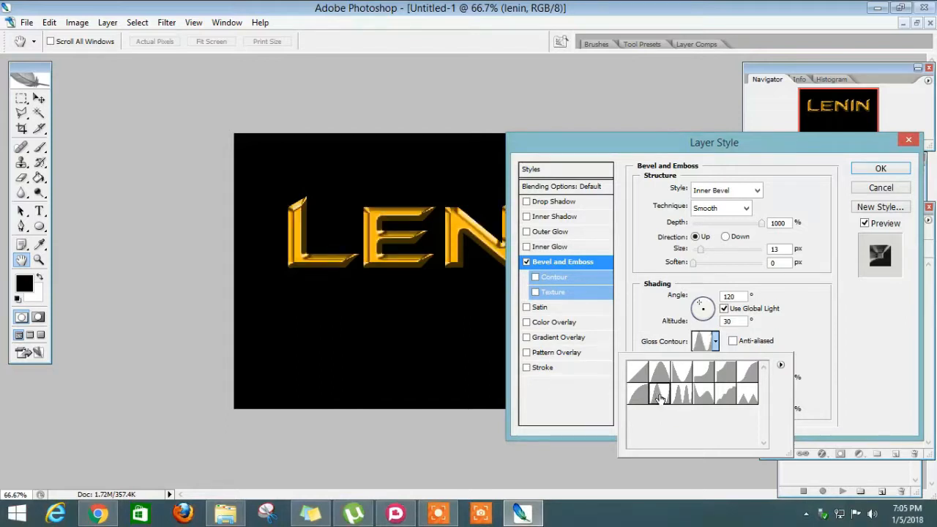
{"action": "left_click", "coordinate": [849, 351]}
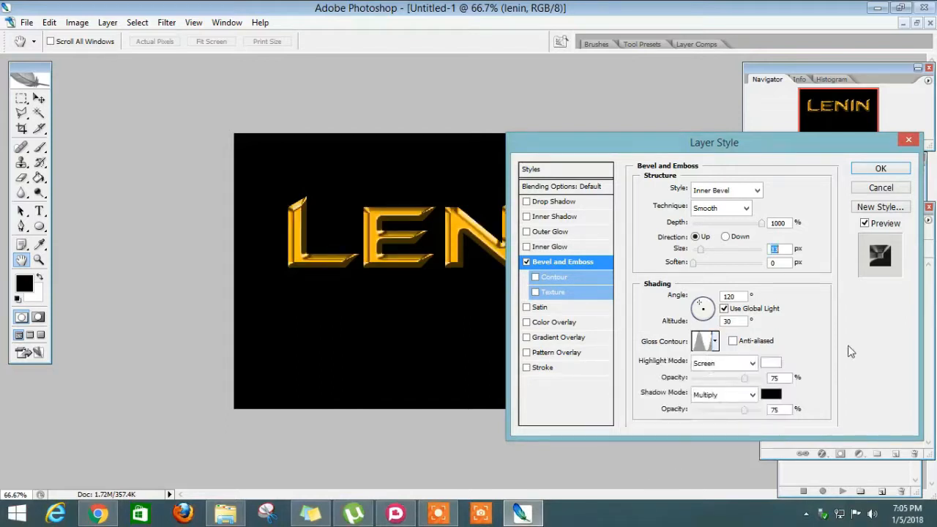
{"action": "left_click", "coordinate": [881, 168]}
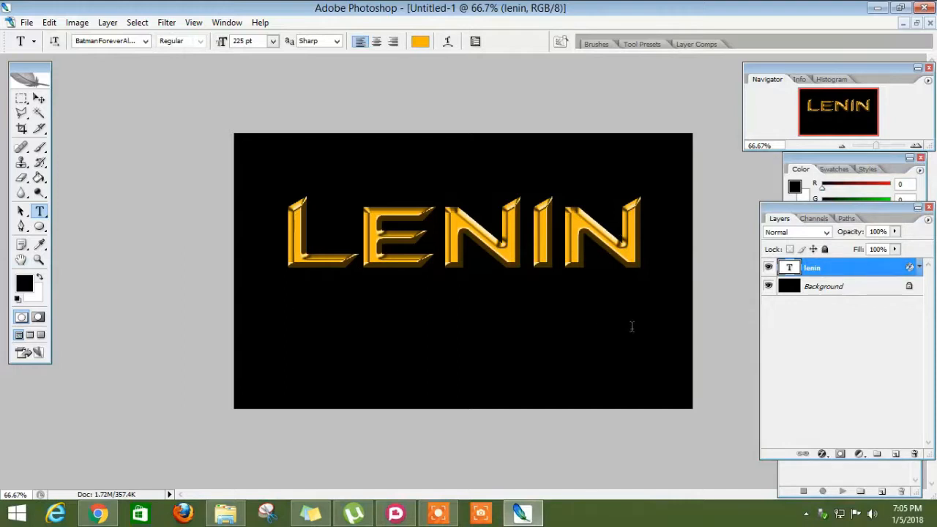
- Duplicate the gold text layer under its default copy name and group the duplicate into a new Smart Object
{"action": "right_click", "coordinate": [823, 269]}
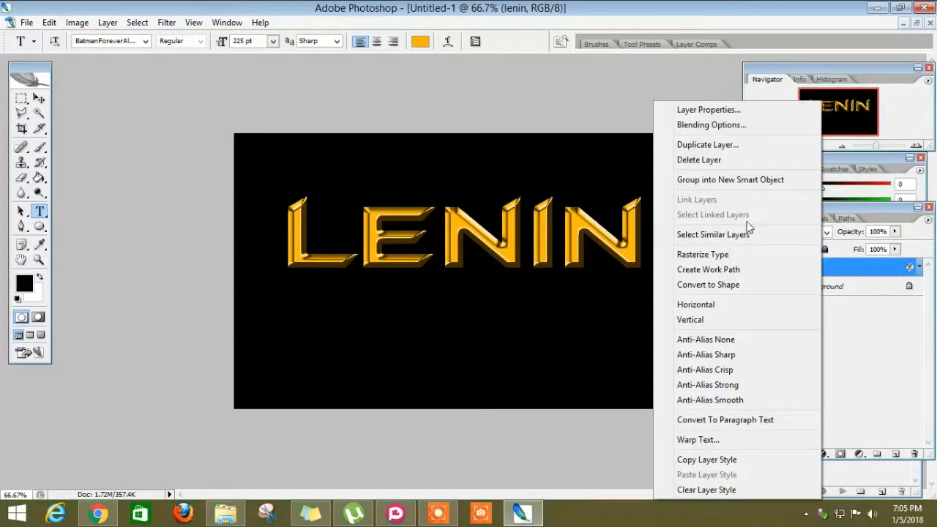
{"action": "left_click", "coordinate": [783, 145]}
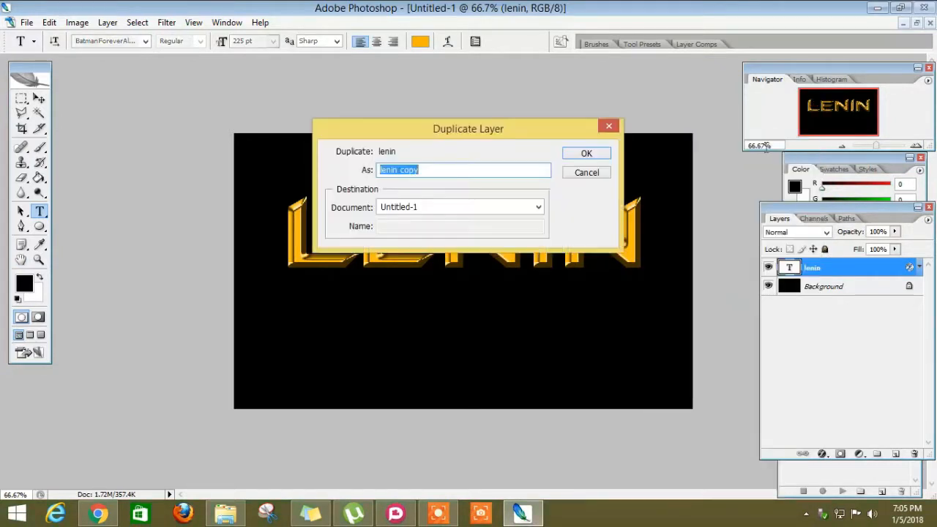
{"action": "left_click", "coordinate": [590, 150]}
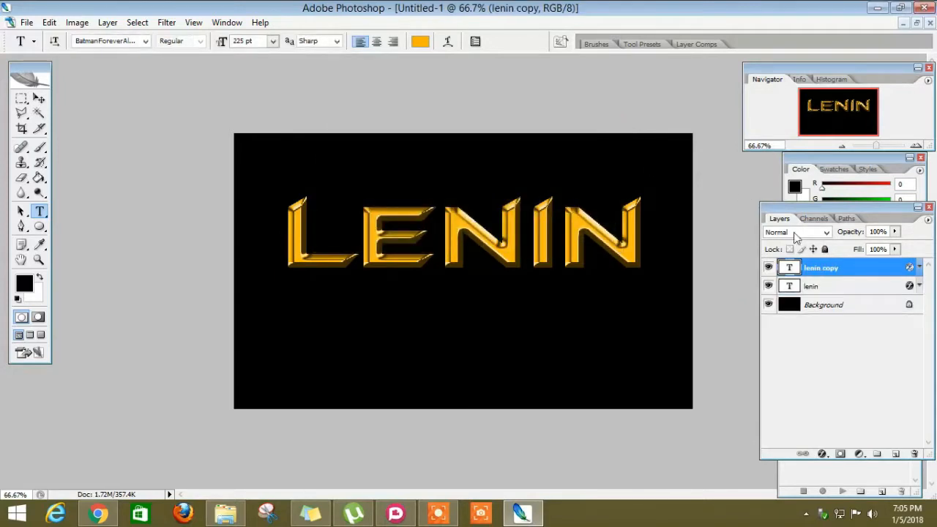
{"action": "right_click", "coordinate": [835, 273]}
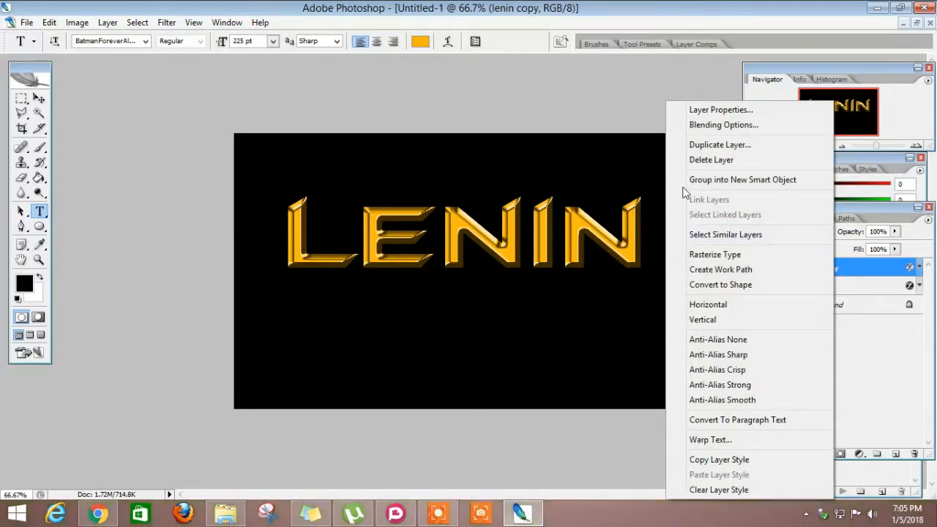
{"action": "left_click", "coordinate": [732, 180]}
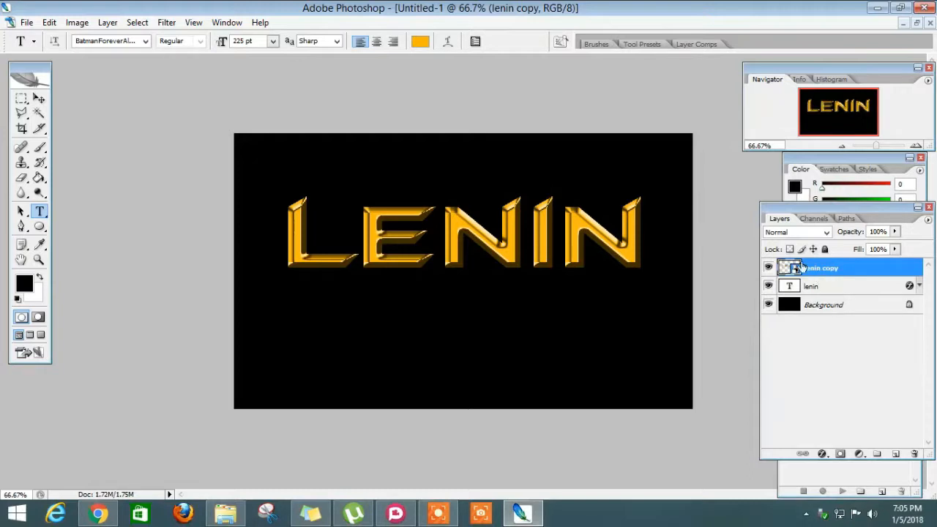
- Flip the duplicate vertically about its bottom edge with Free Transform, then nudge it up slightly to meet the original text
{"action": "left_click", "coordinate": [52, 22]}
{"action": "key", "text": "ctrl+t"}
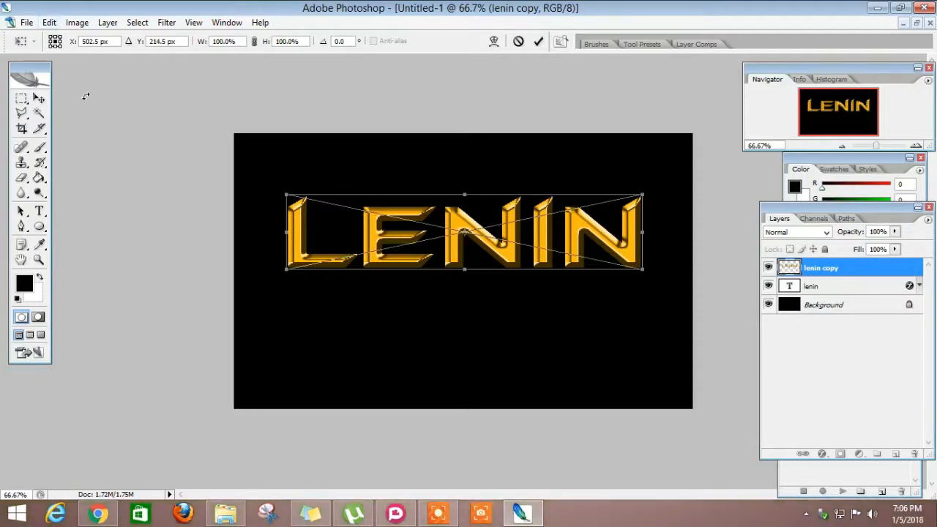
{"action": "left_click", "coordinate": [50, 23]}
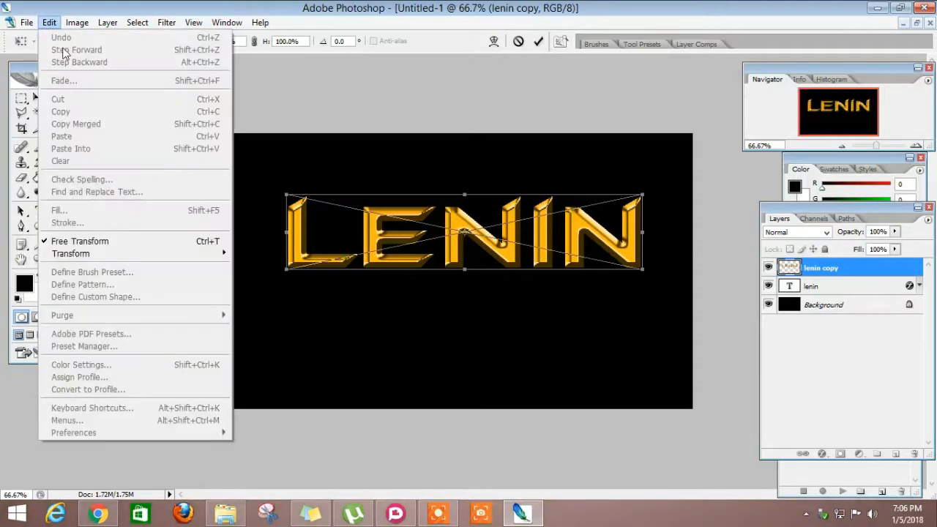
{"action": "left_click", "coordinate": [318, 117]}
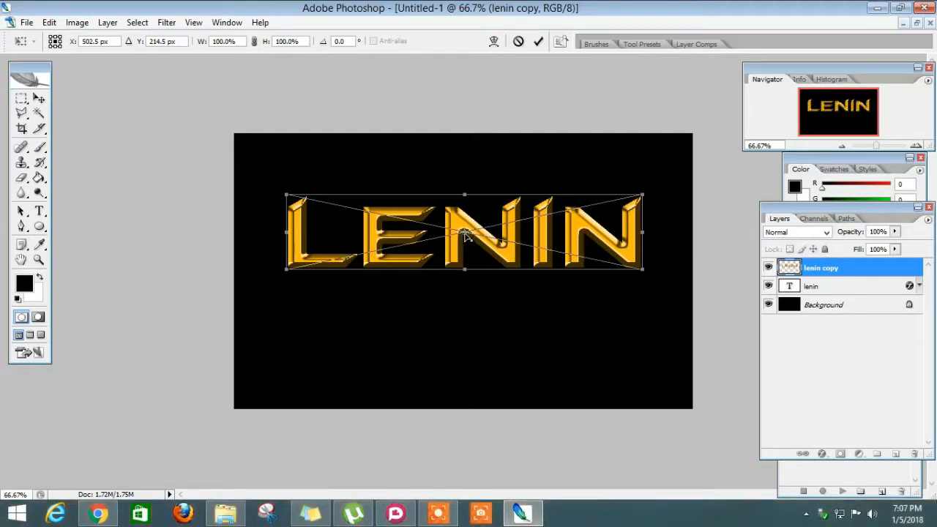
{"action": "left_click_drag", "start_coordinate": [466, 234], "coordinate": [464, 271]}
{"action": "right_click", "coordinate": [428, 238]}
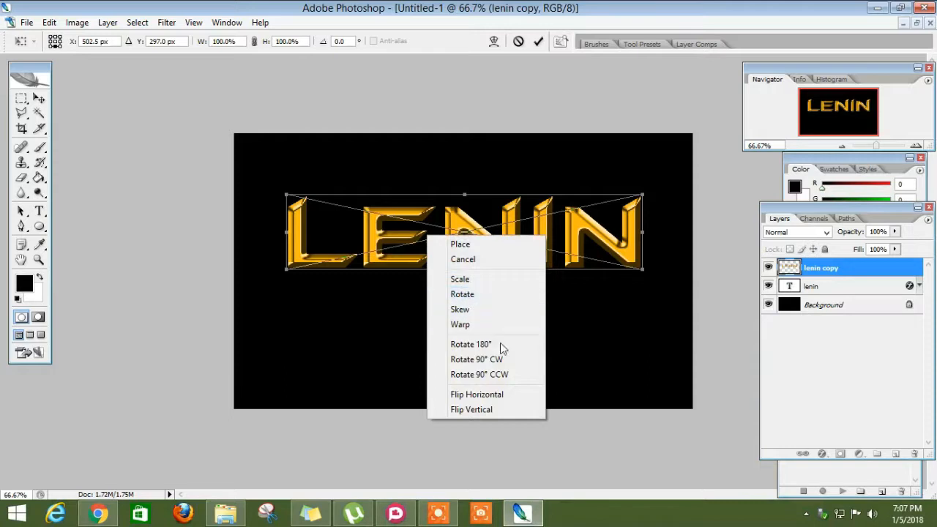
{"action": "left_click", "coordinate": [485, 410]}
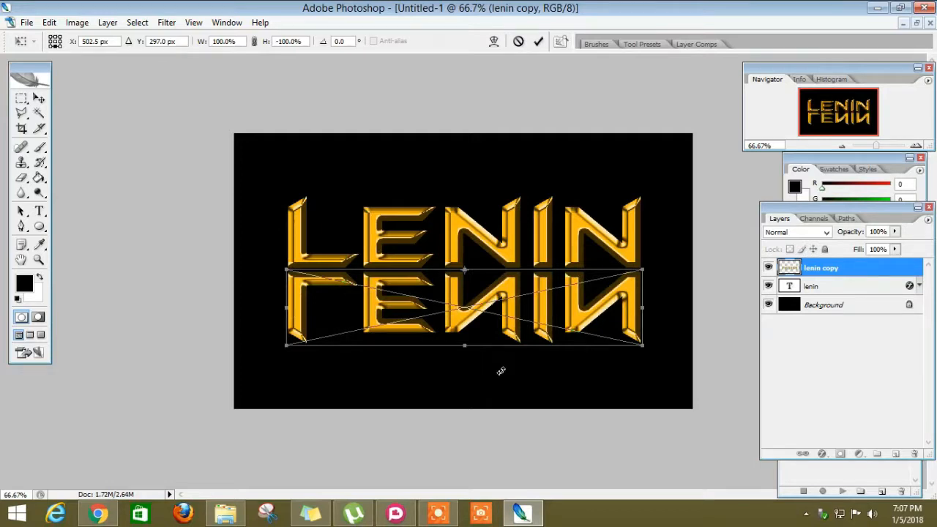
{"action": "key", "text": "t"}
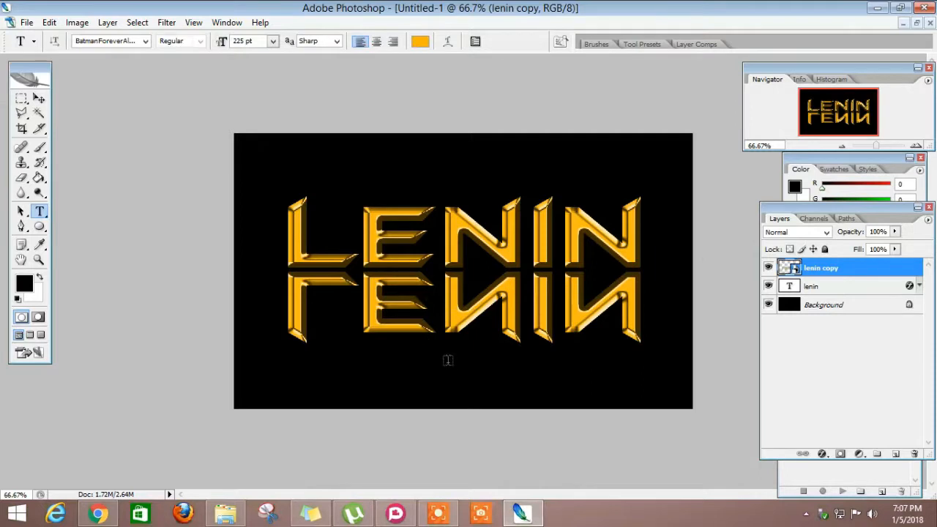
{"action": "left_click", "coordinate": [40, 97]}
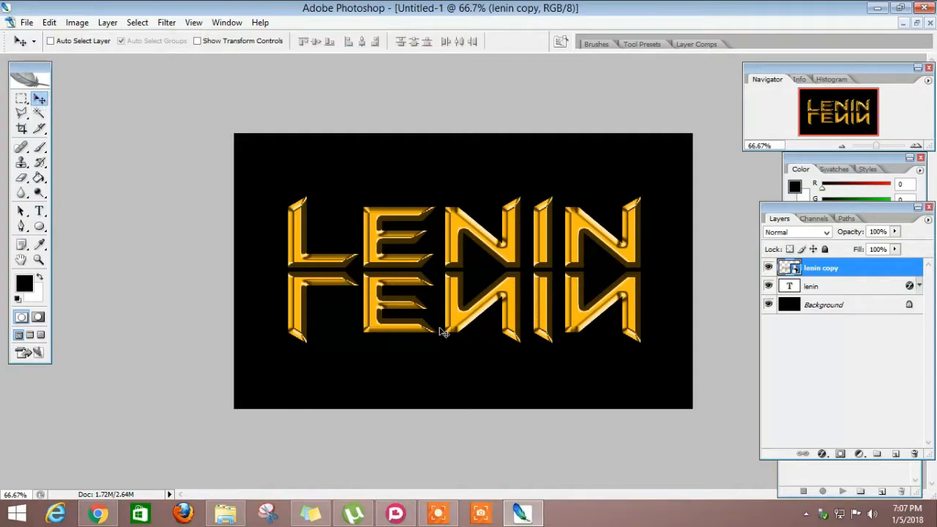
{"action": "left_click_drag", "start_coordinate": [442, 331], "coordinate": [441, 324]}
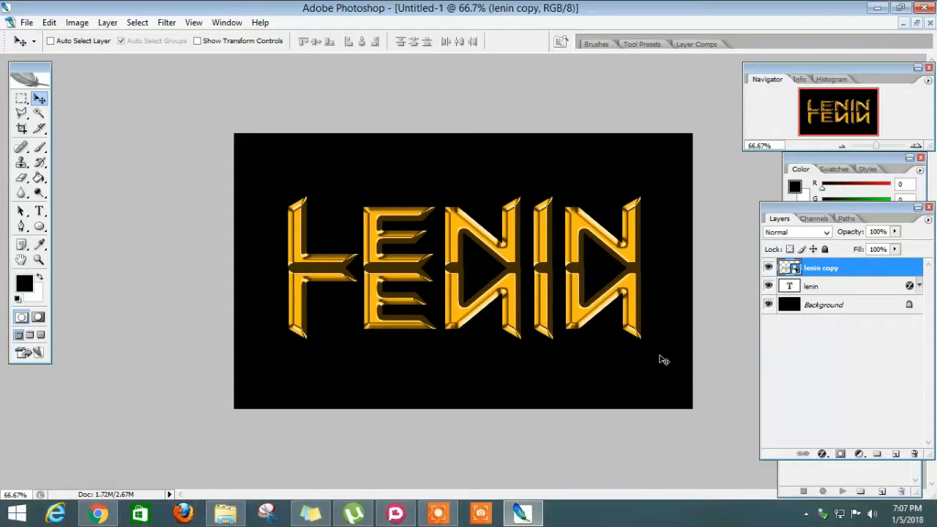
- Add a layer mask to the flipped copy and set up a linear Foreground to Transparent gradient
{"action": "left_click", "coordinate": [840, 454]}
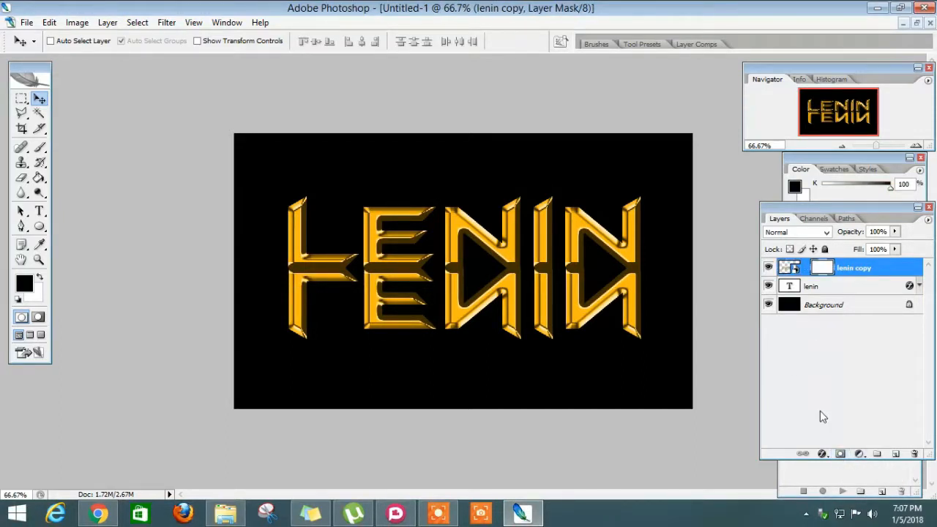
{"action": "left_click", "coordinate": [40, 177]}
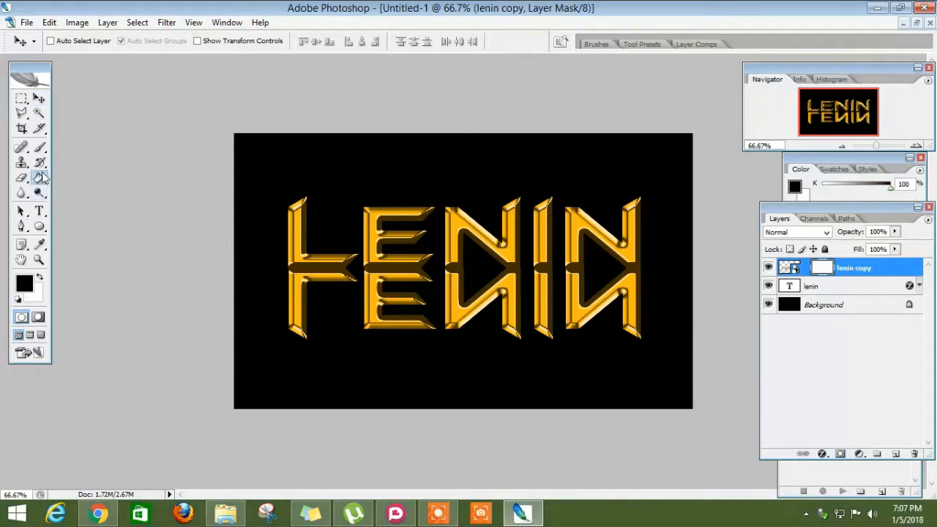
{"action": "left_click", "coordinate": [40, 178]}
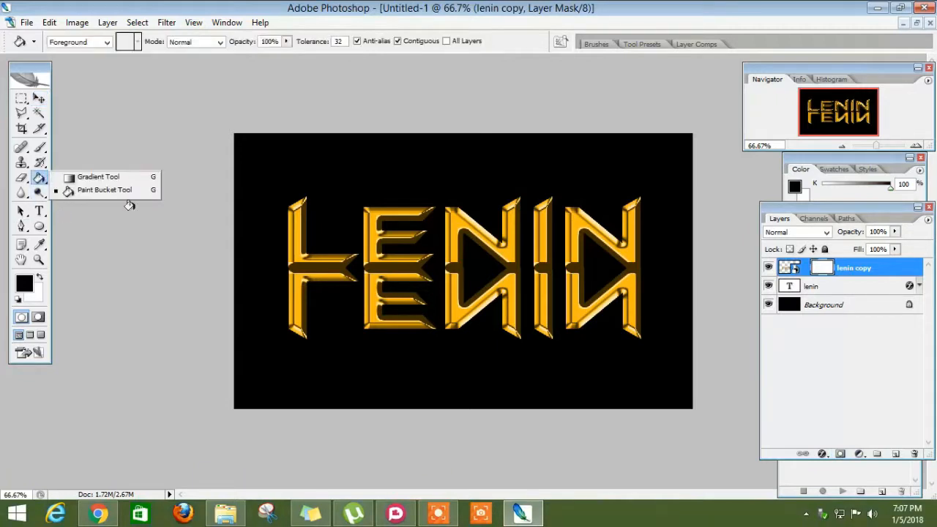
{"action": "left_click", "coordinate": [113, 177]}
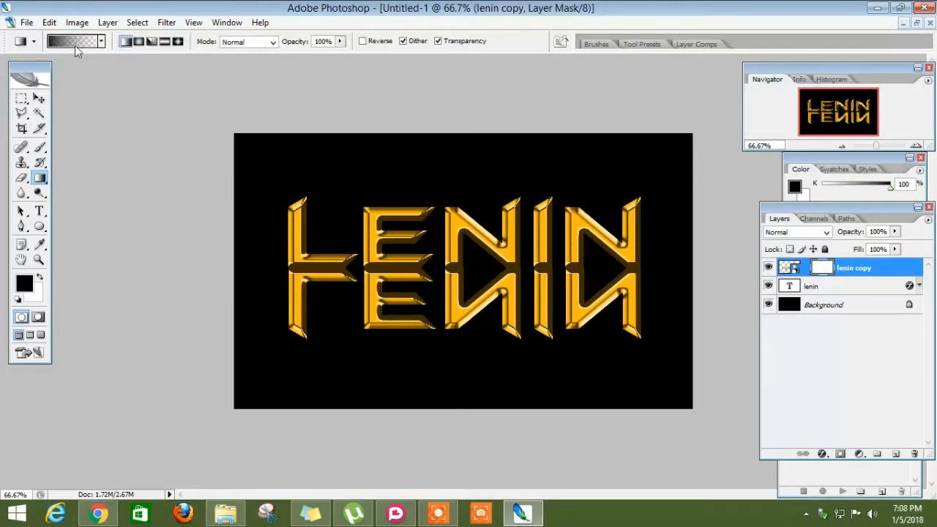
{"action": "left_click", "coordinate": [75, 45]}
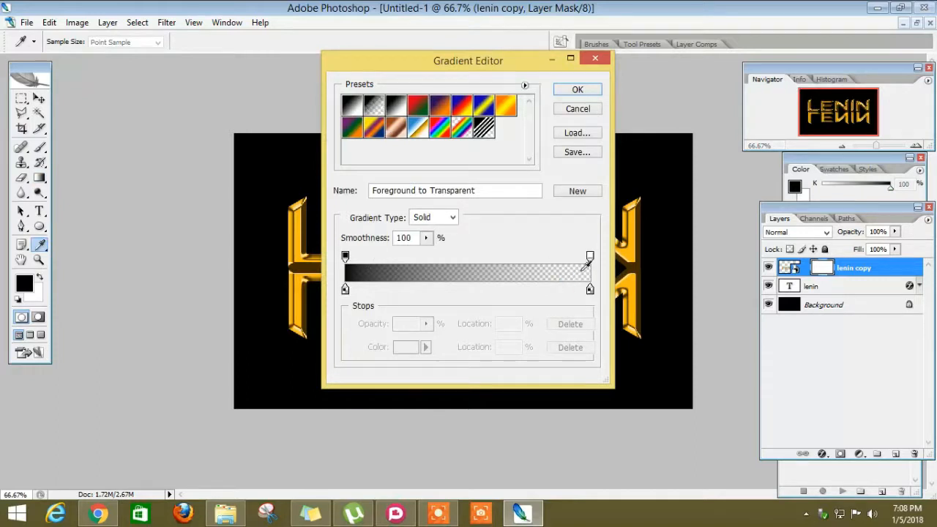
{"action": "left_click", "coordinate": [577, 90]}
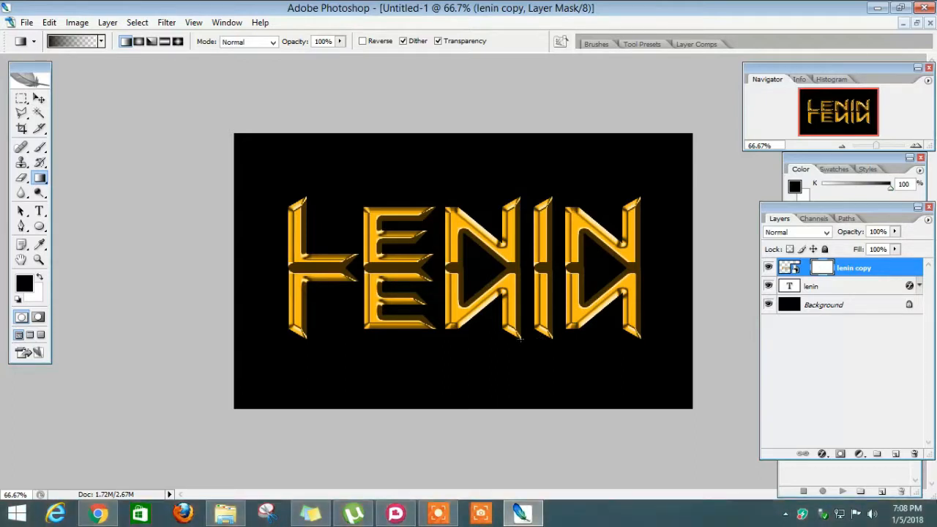
- Fade the lower part of the reflection with gradients on its mask and set the layer's opacity to 71%
{"action": "left_click_drag", "start_coordinate": [518, 309], "coordinate": [520, 339]}
{"action": "left_click_drag", "start_coordinate": [521, 252], "coordinate": [521, 220]}
{"action": "left_click_drag", "start_coordinate": [520, 223], "coordinate": [521, 217]}
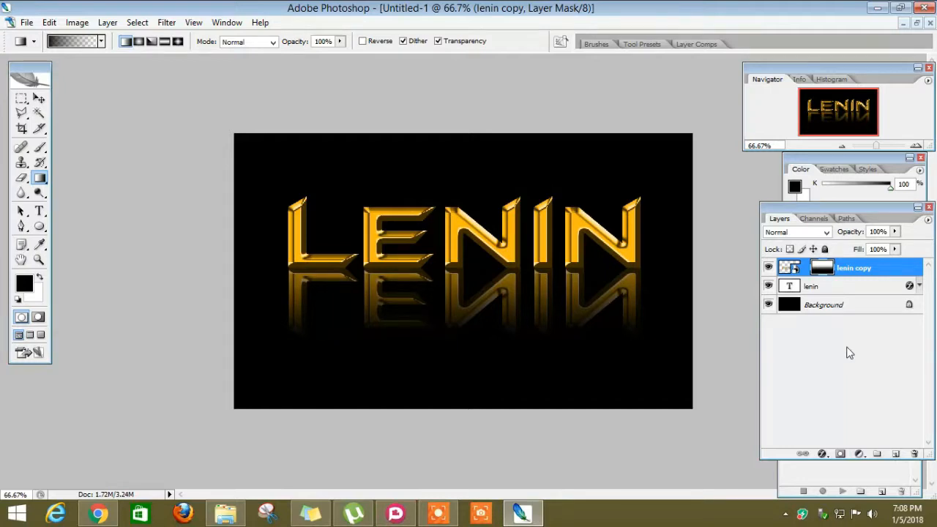
{"action": "left_click", "coordinate": [893, 231]}
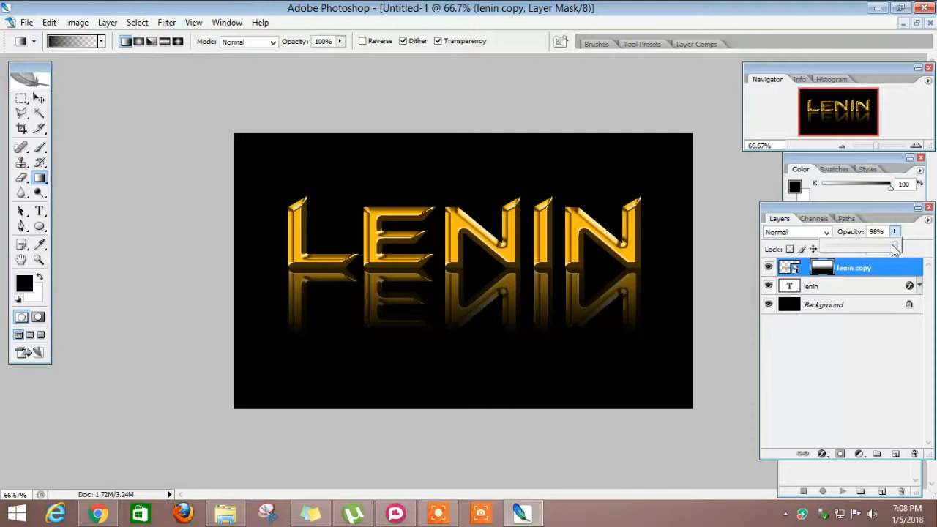
{"action": "left_click_drag", "start_coordinate": [882, 250], "coordinate": [878, 250]}
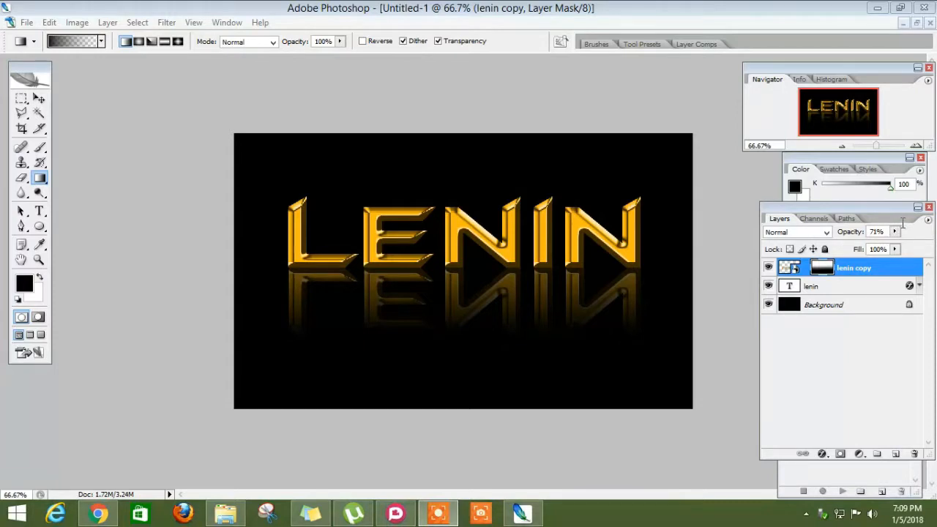
- Create a new layer above the reflection layer and open the brush presets for the Brush tool
{"action": "left_click", "coordinate": [896, 453]}
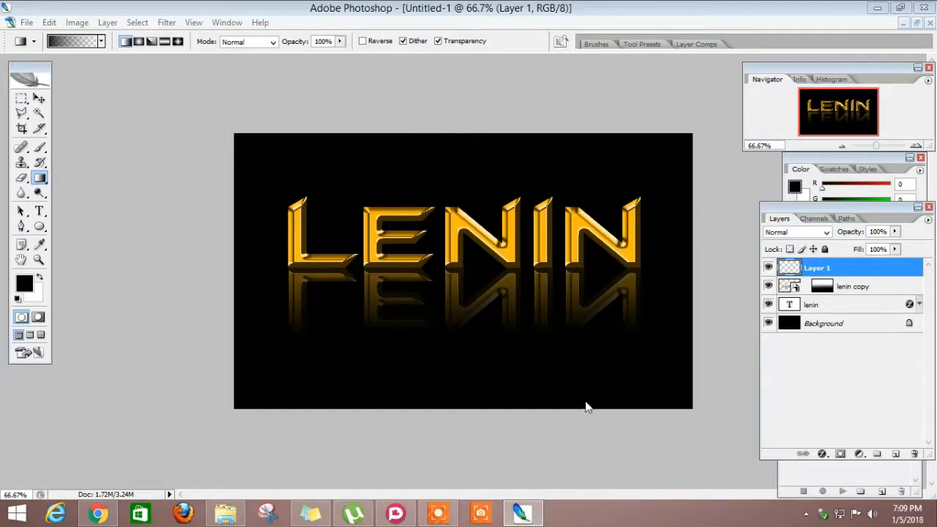
{"action": "left_click", "coordinate": [40, 147]}
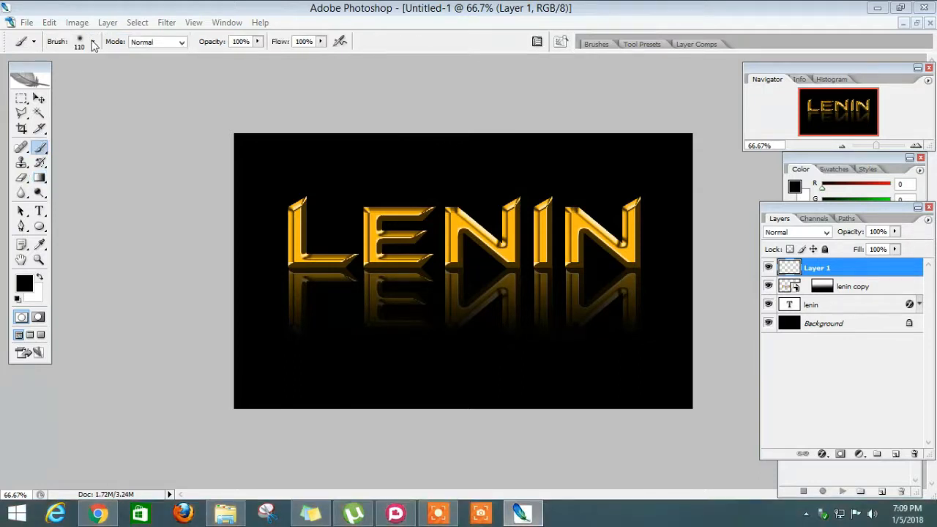
{"action": "left_click", "coordinate": [93, 43]}
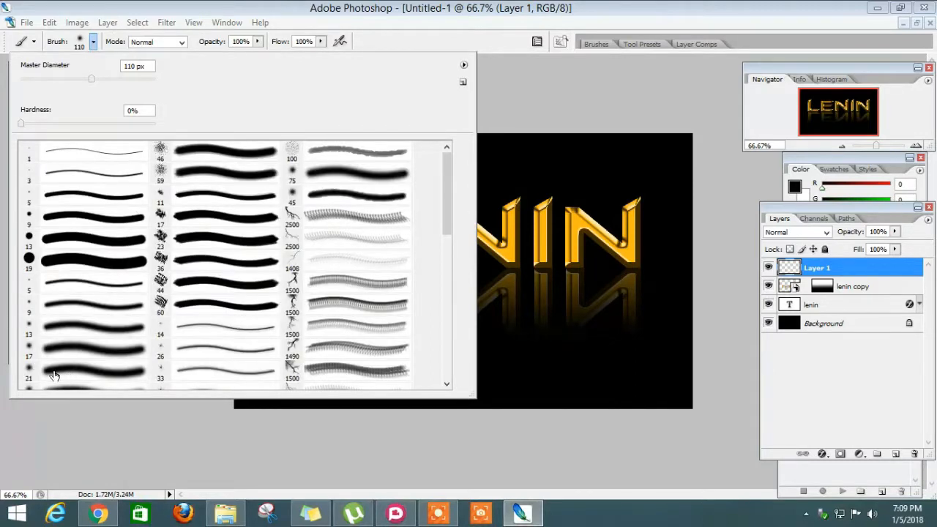
- Try a black dab over the top of the first letter with a 312 px soft brush, and undo it
{"action": "left_click", "coordinate": [88, 380]}
{"action": "left_click", "coordinate": [94, 79]}
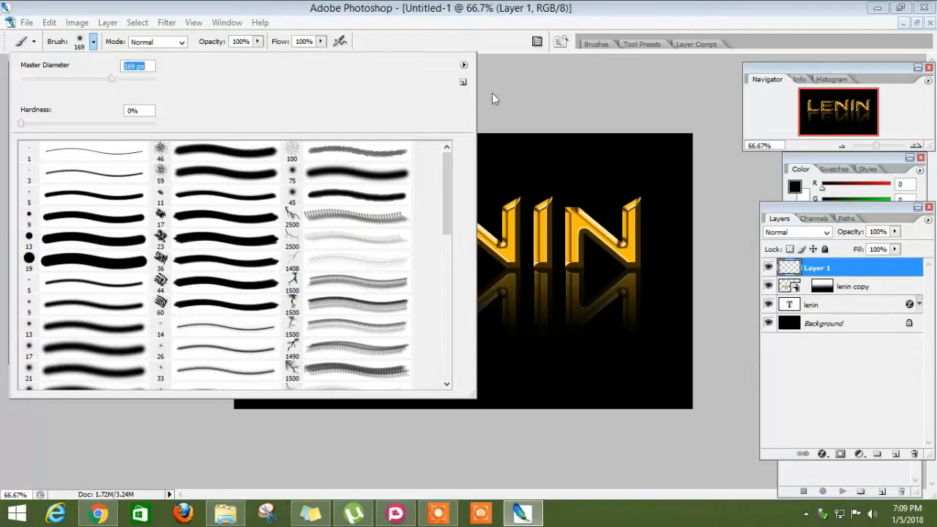
{"action": "left_click", "coordinate": [130, 79]}
{"action": "left_click", "coordinate": [516, 74]}
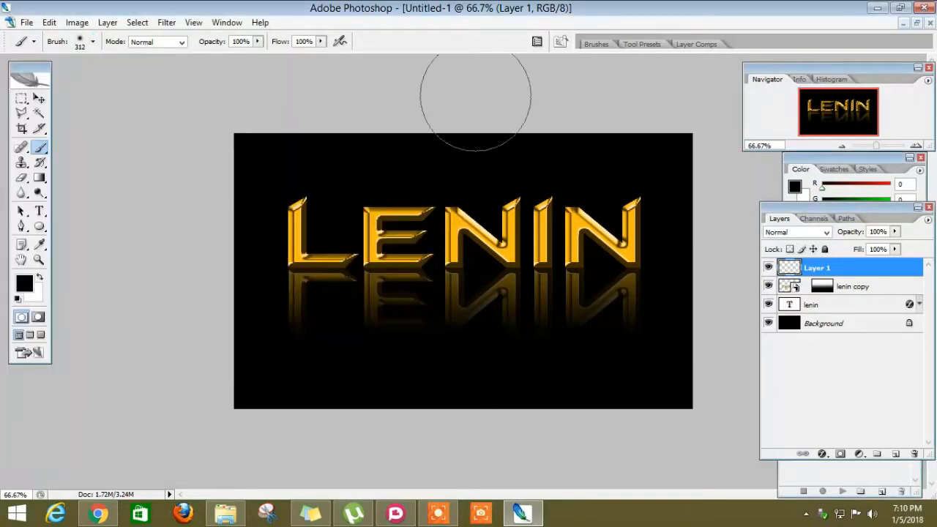
{"action": "left_click", "coordinate": [297, 192]}
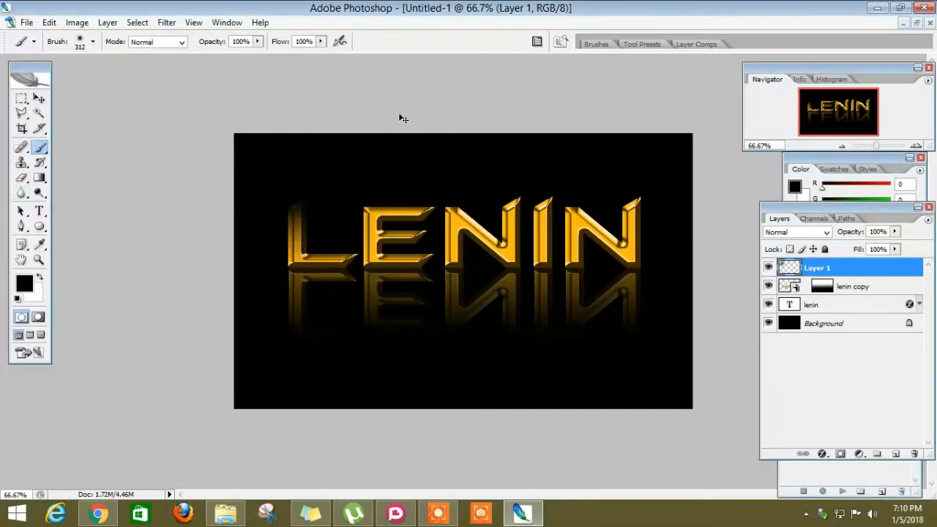
{"action": "key", "text": "ctrl+z"}
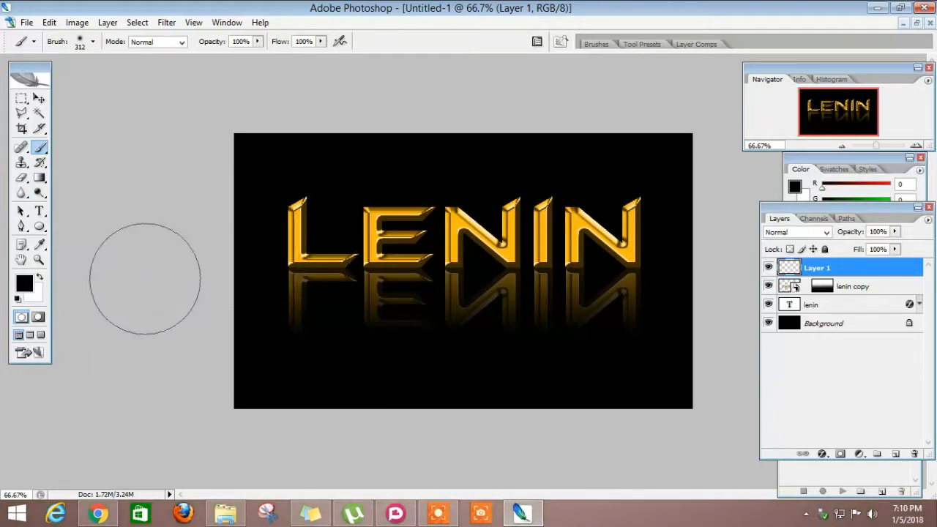
- Swap the painting colour to white and set the soft brush's master diameter to 120 px
{"action": "key", "text": "x"}
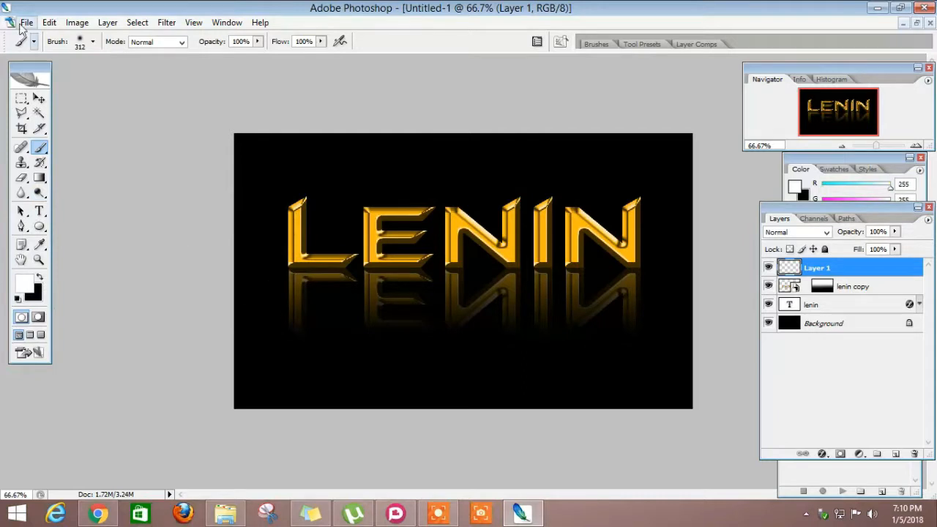
{"action": "left_click", "coordinate": [93, 42]}
{"action": "left_click", "coordinate": [95, 79]}
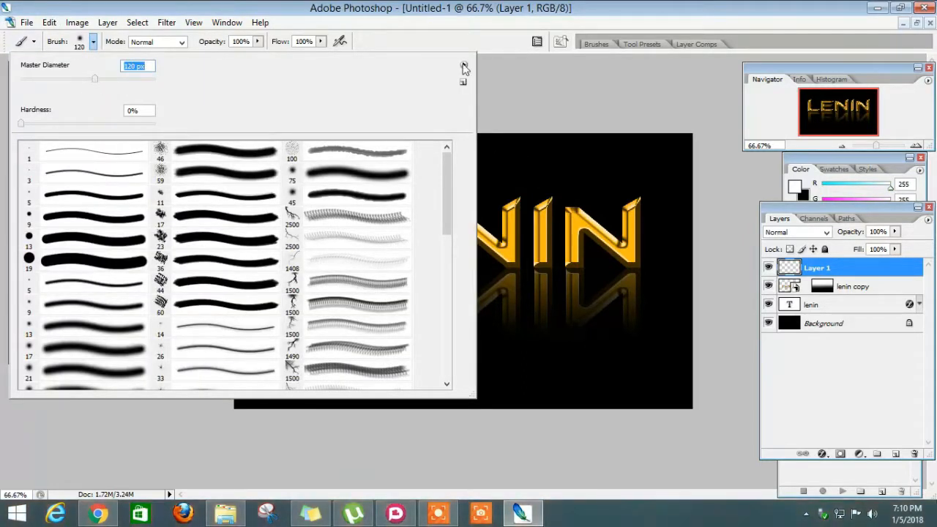
{"action": "left_click", "coordinate": [488, 77]}
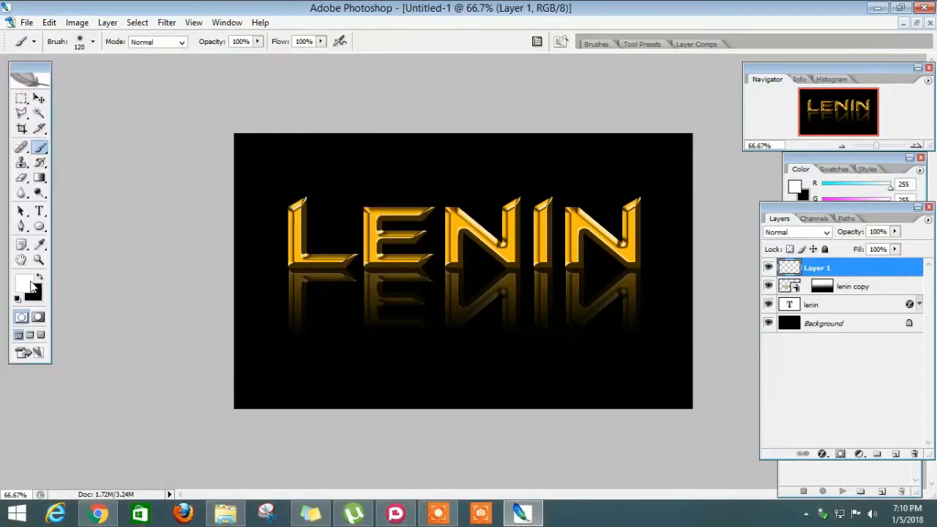
- Dab white highlights on the first letter's top, the E's stem, and corners of both Ns, and set the highlight layer's blend mode to Overlay
{"action": "left_click", "coordinate": [296, 204]}
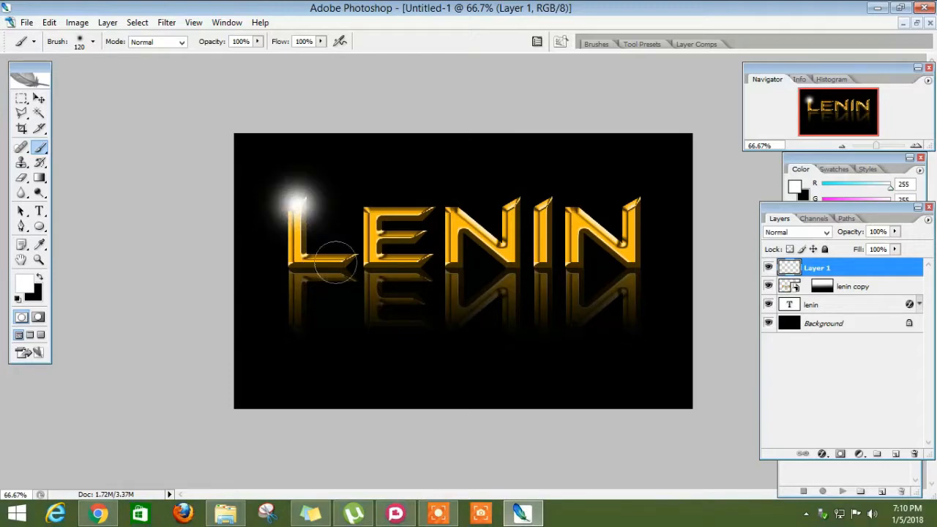
{"action": "left_click", "coordinate": [375, 235]}
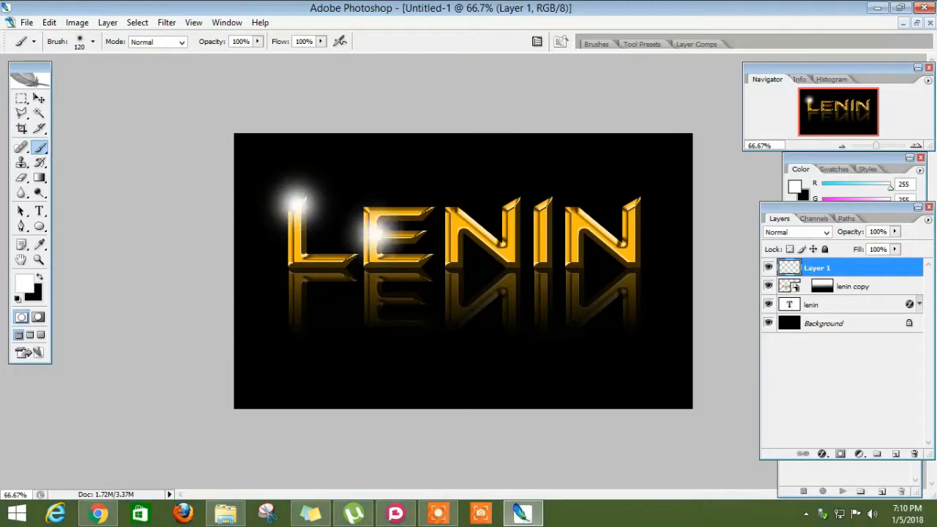
{"action": "left_click", "coordinate": [505, 256]}
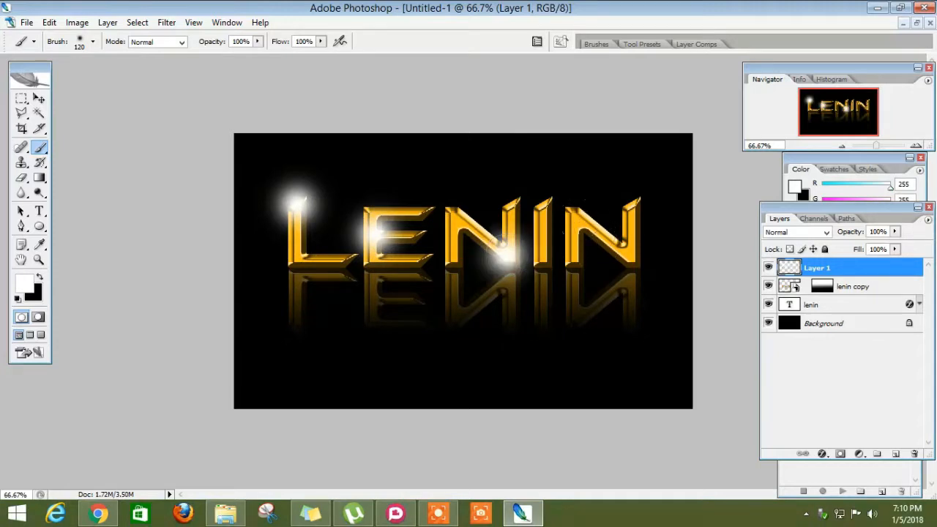
{"action": "left_click", "coordinate": [581, 217]}
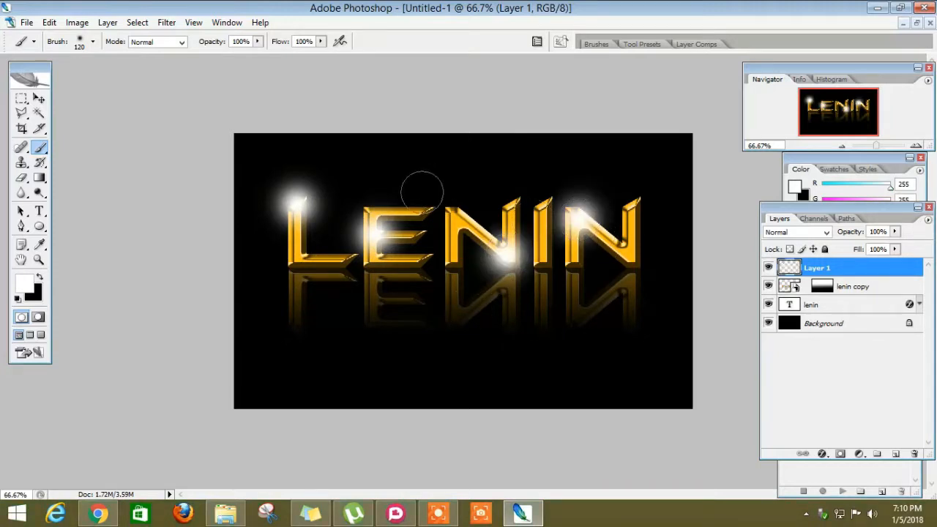
{"action": "left_click", "coordinate": [373, 238]}
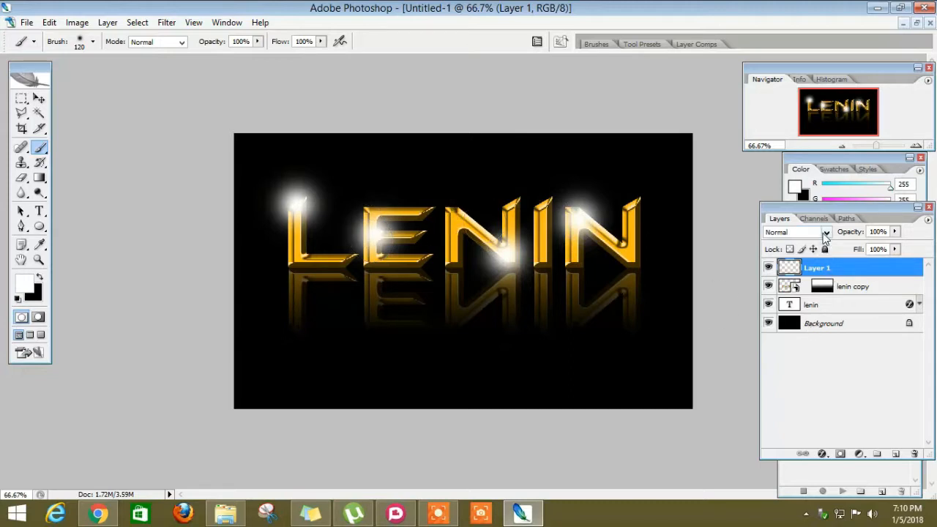
{"action": "left_click", "coordinate": [826, 232]}
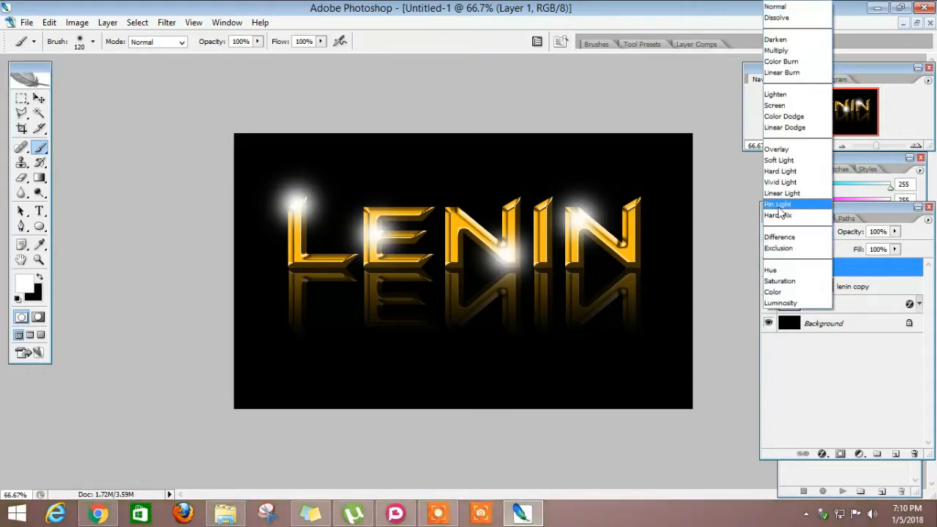
{"action": "left_click", "coordinate": [783, 150]}
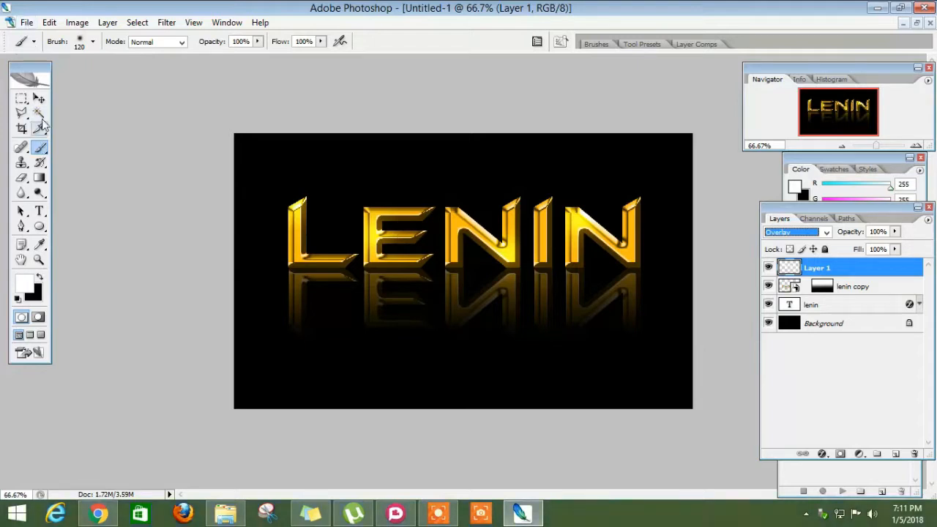
{"action": "left_click", "coordinate": [21, 98]}
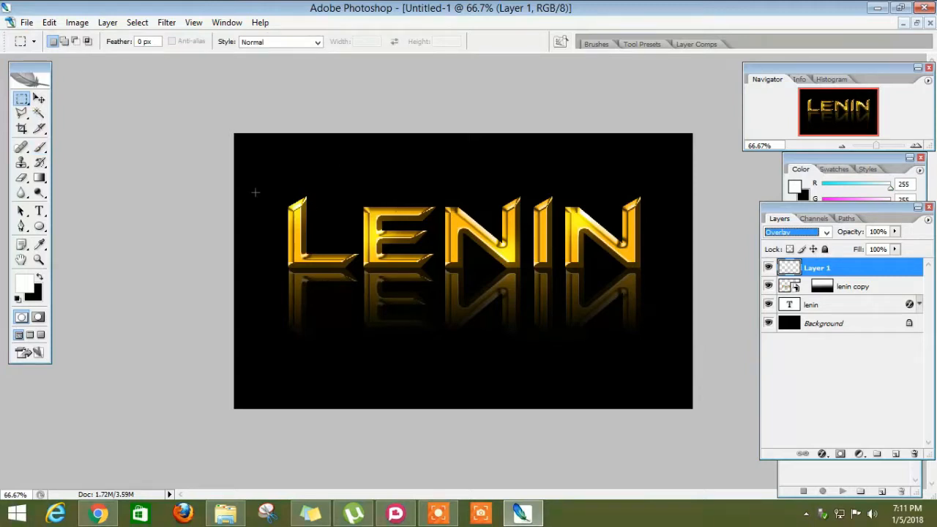
{"action": "left_click_drag", "start_coordinate": [255, 178], "coordinate": [669, 358]}
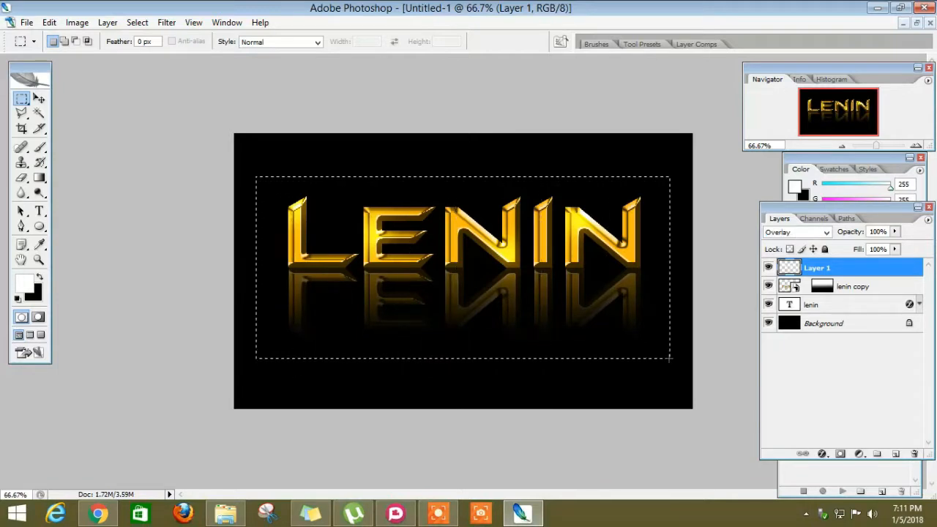
{"action": "left_click", "coordinate": [669, 358]}
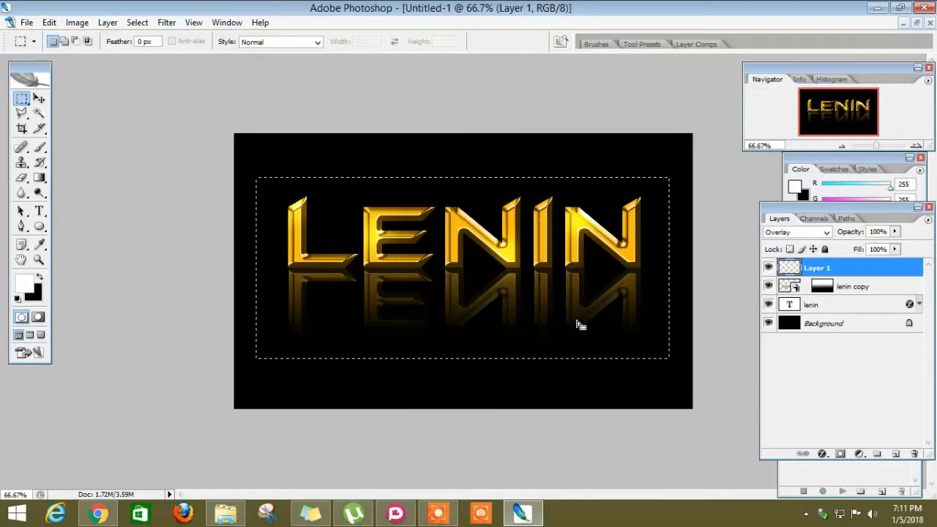
{"action": "key", "text": "Return"}
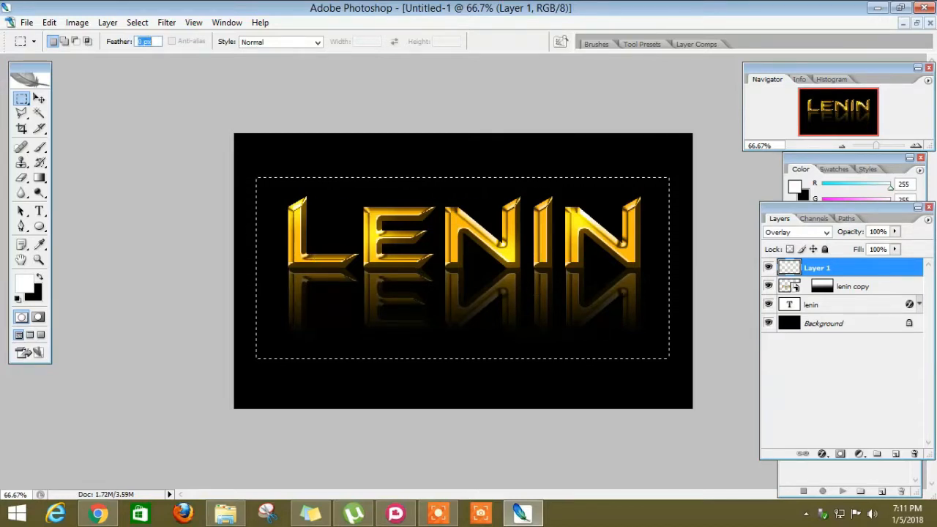
{"action": "mouse_move", "coordinate": [415, 271]}
{"action": "left_mouse_down"}
{"action": "mouse_move", "coordinate": [416, 282]}
{"action": "mouse_move", "coordinate": [417, 271]}
{"action": "left_mouse_up"}
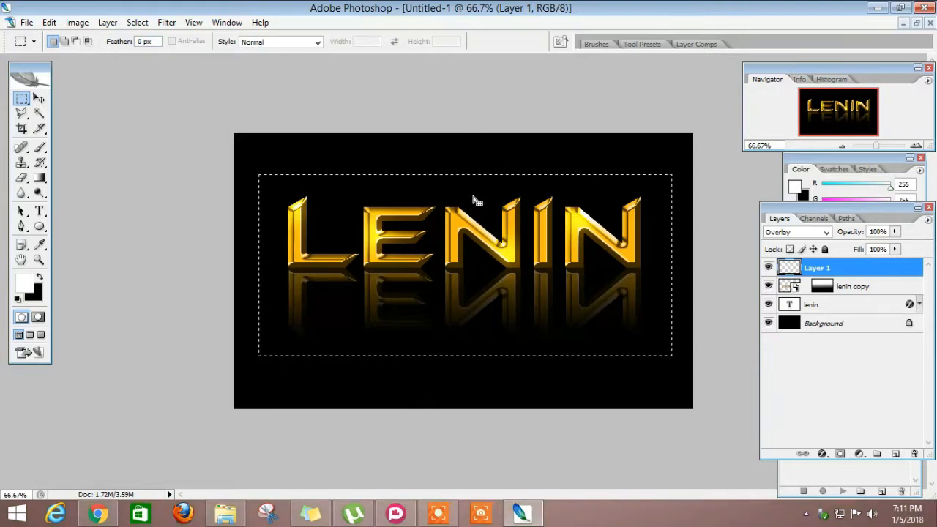
{"action": "key", "text": "Return"}
{"action": "key", "text": "Return"}
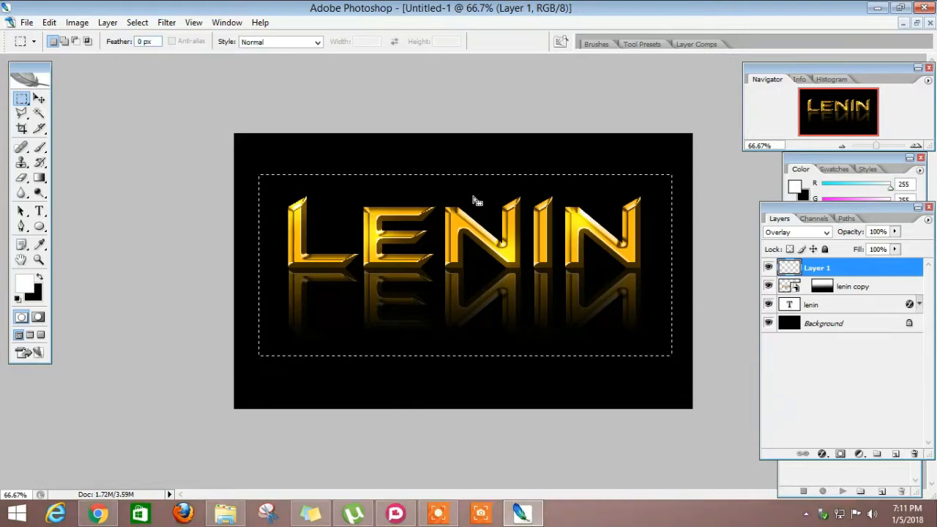
{"action": "left_click_drag", "start_coordinate": [478, 220], "coordinate": [466, 197]}
{"action": "key", "text": "ctrl+d"}
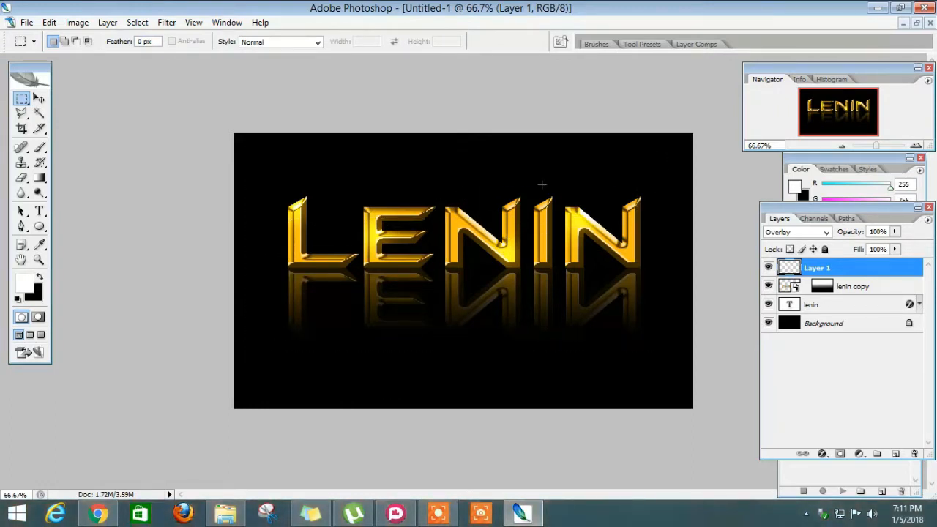
- Save the image for the web as a high-quality JPEG at quality 60, named Untitled-1, on the Desktop
{"action": "left_click", "coordinate": [27, 23]}
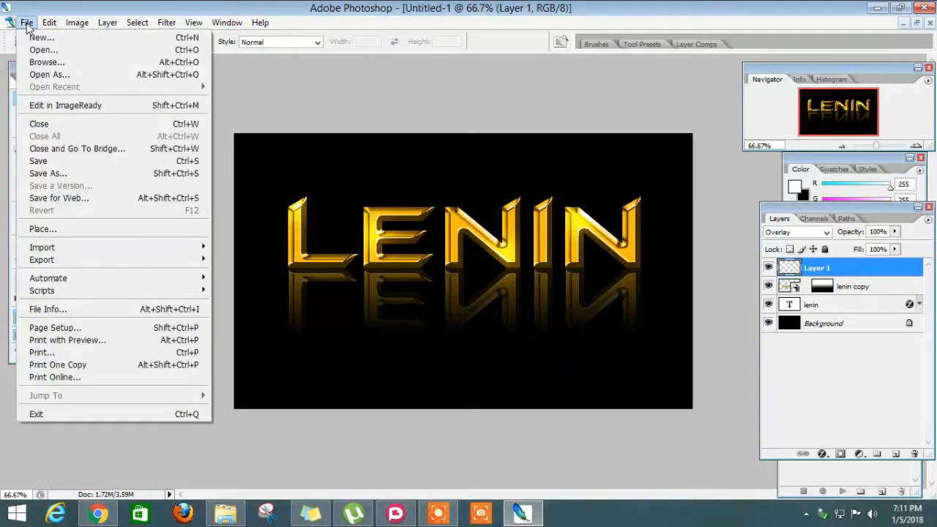
{"action": "left_click", "coordinate": [106, 197]}
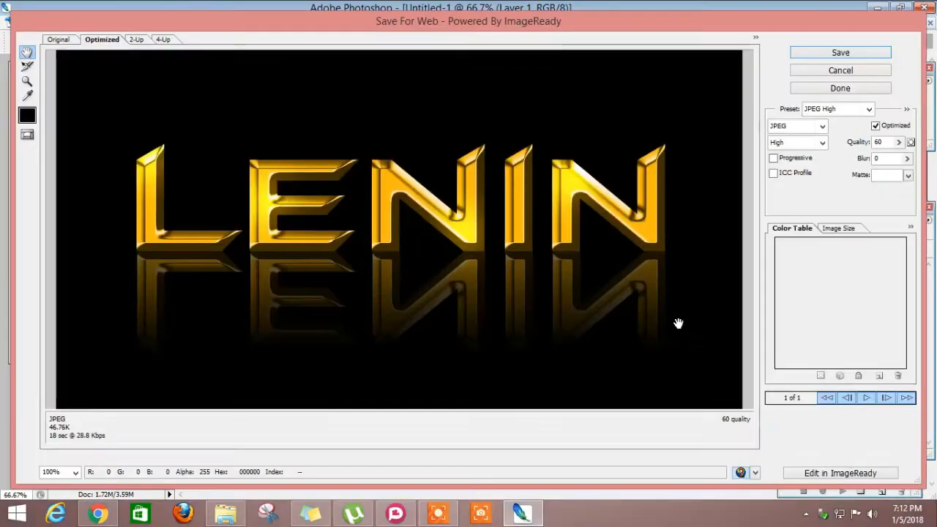
{"action": "left_click", "coordinate": [866, 57]}
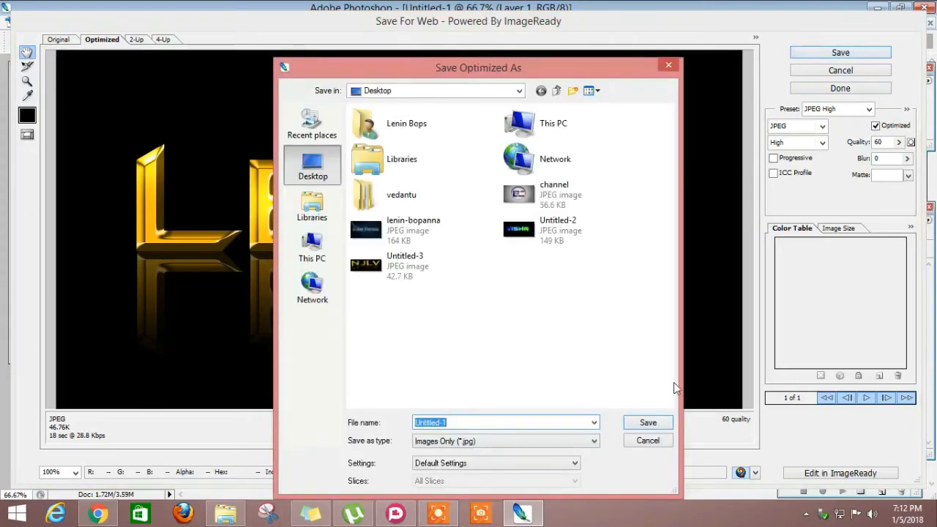
{"action": "left_click", "coordinate": [647, 423]}
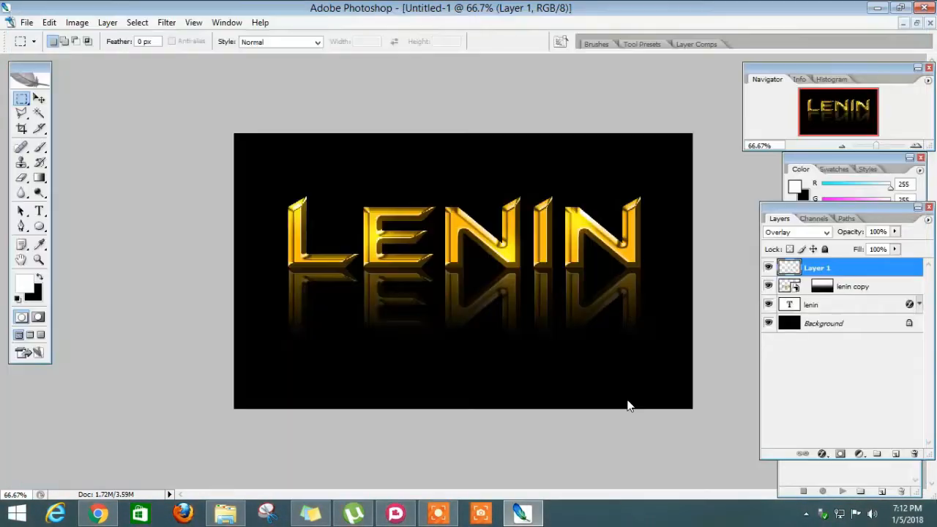